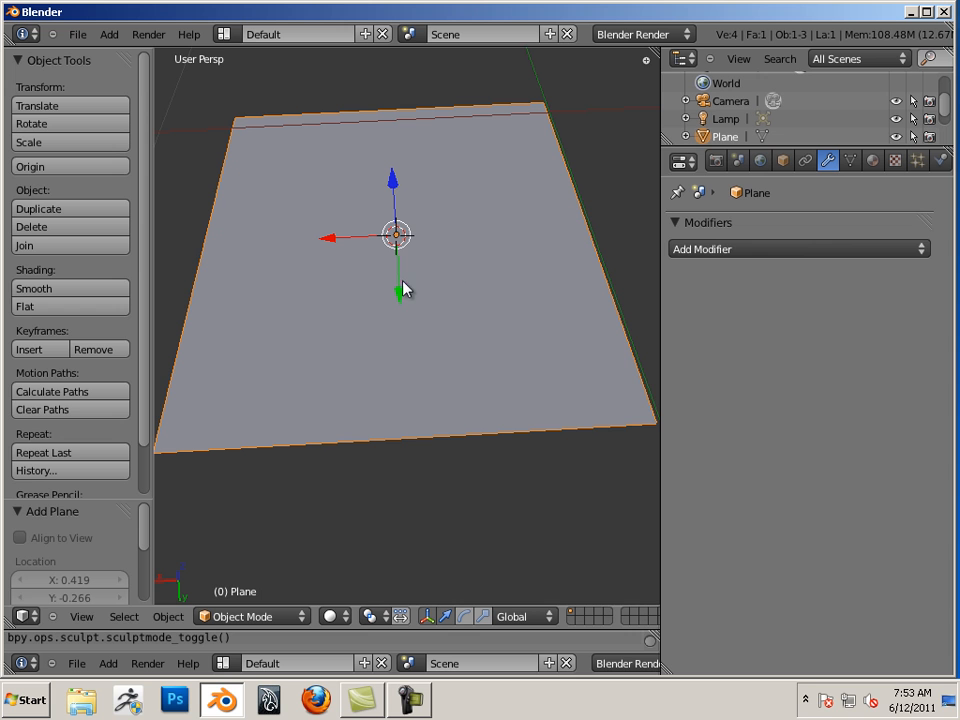
- Add a Multiresolution modifier to the plane and turn on its Wire display
click(788, 251)
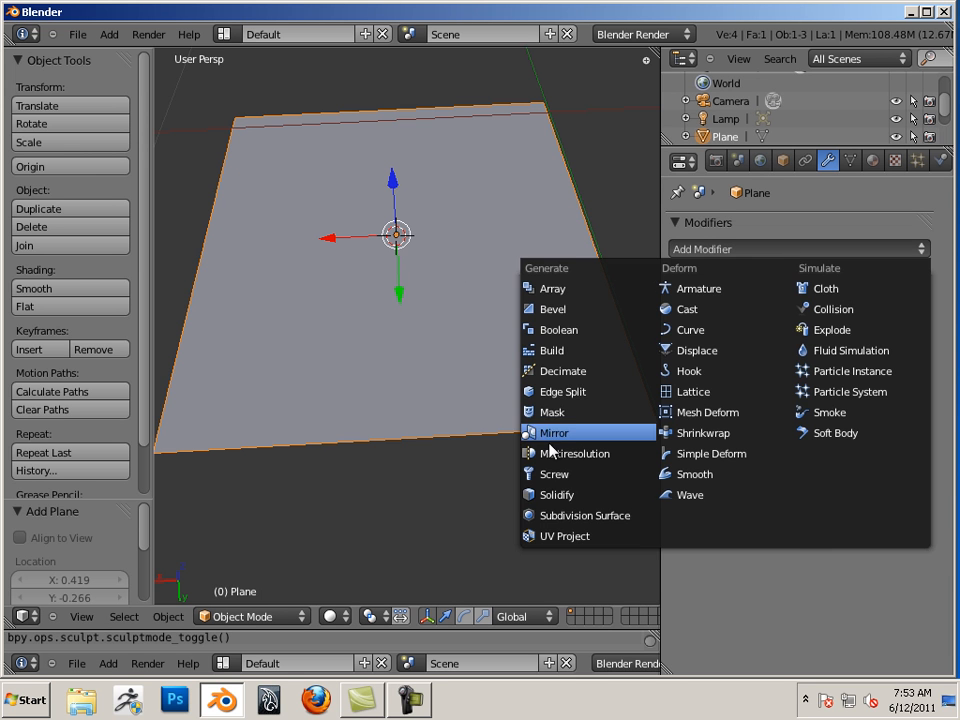
click(594, 461)
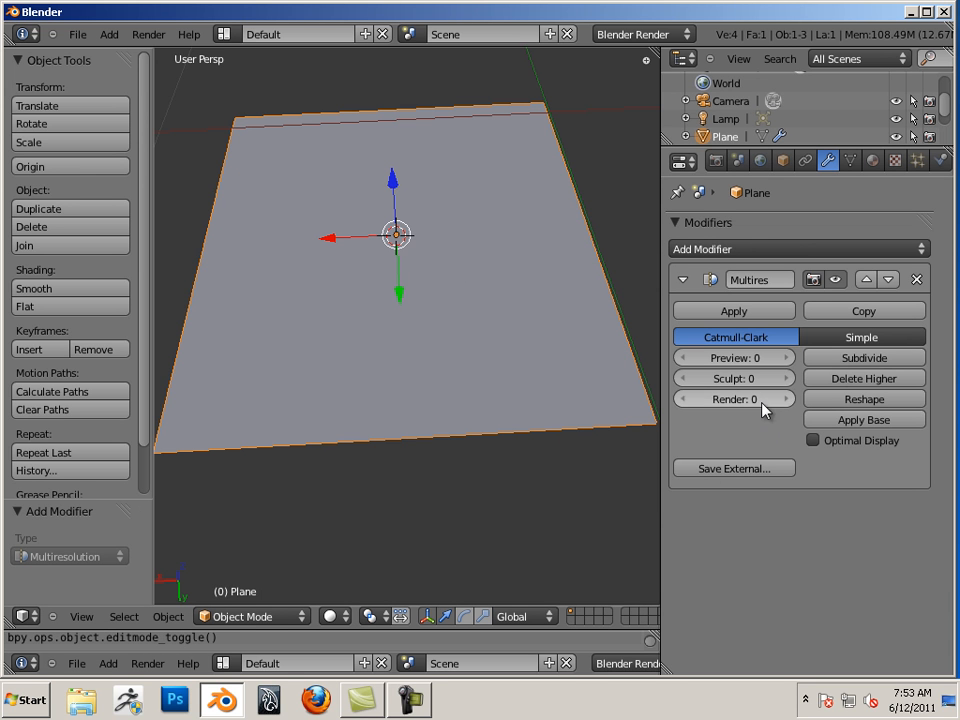
click(788, 159)
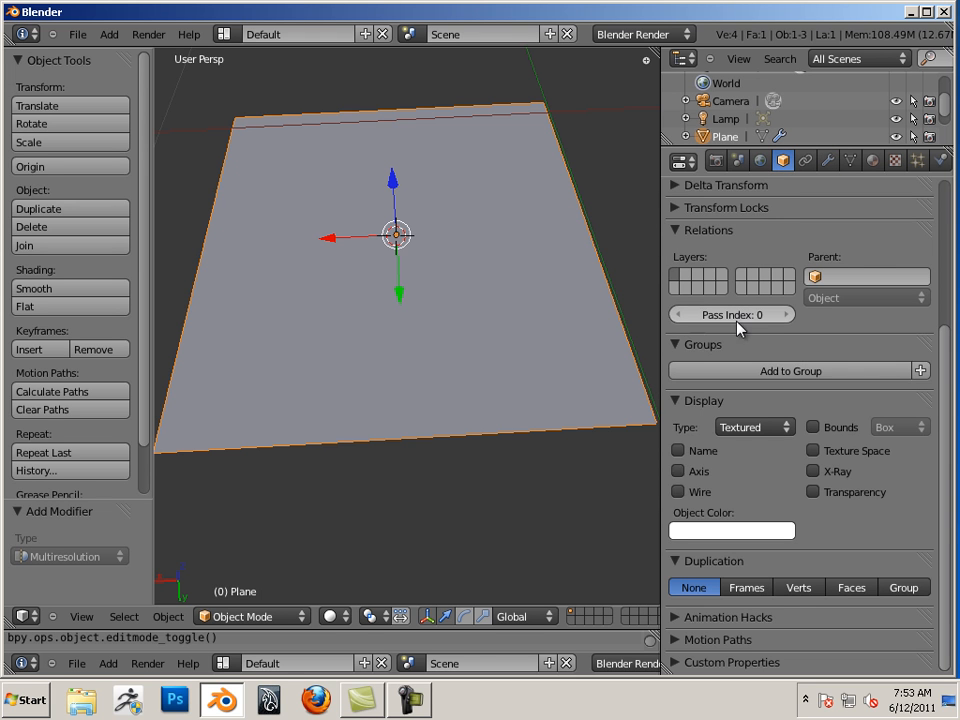
click(679, 491)
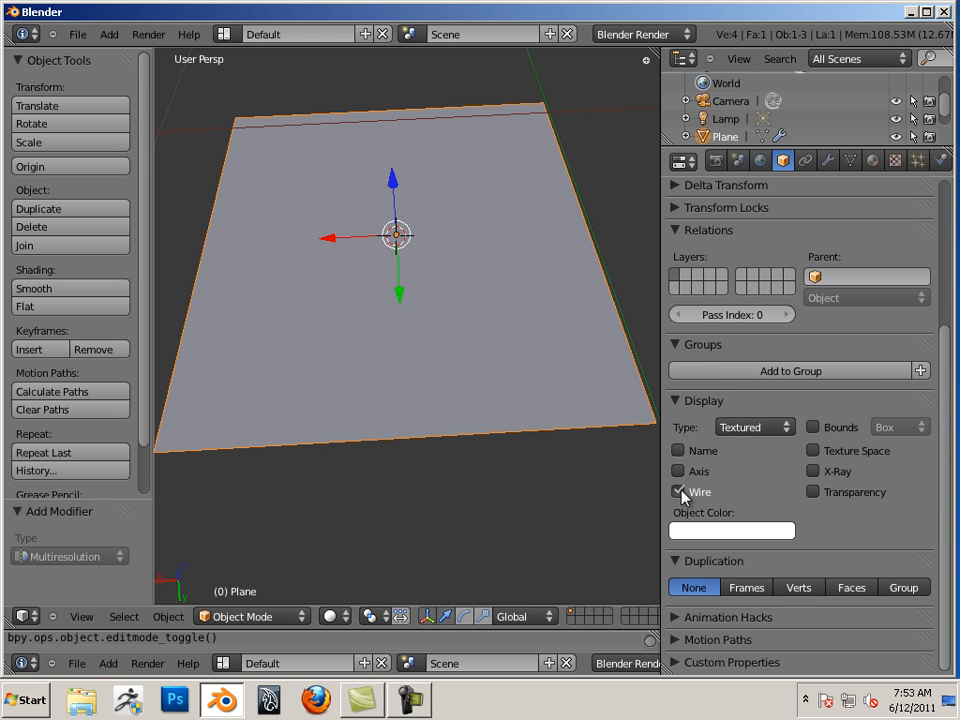
- Subdivide the plane's Multires modifier up to level 8 using Catmull-Clark
click(828, 160)
click(839, 362)
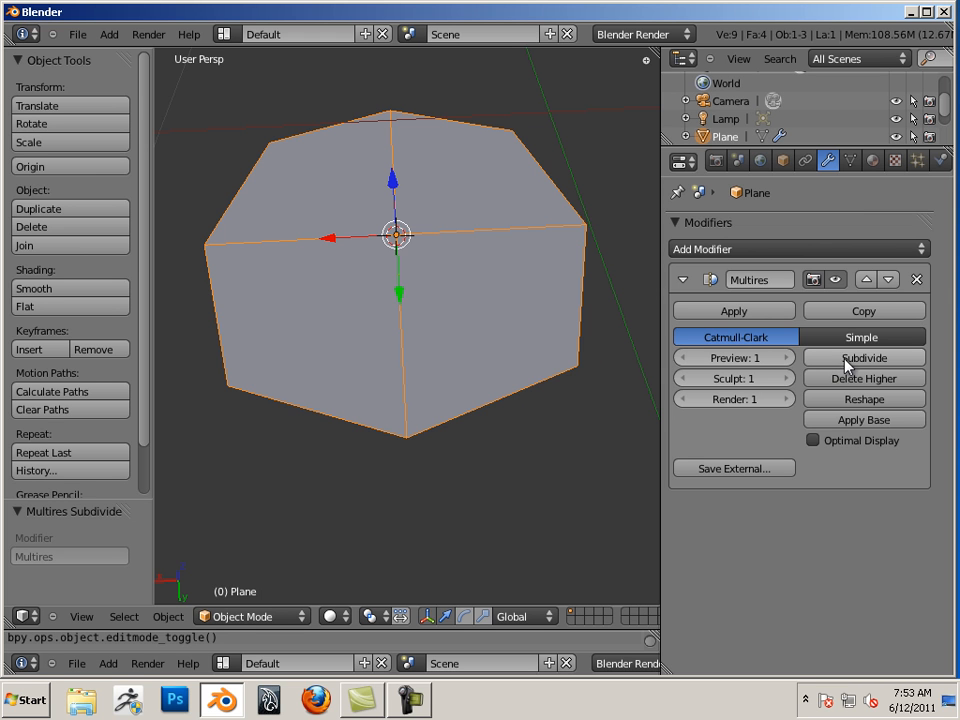
click(833, 362)
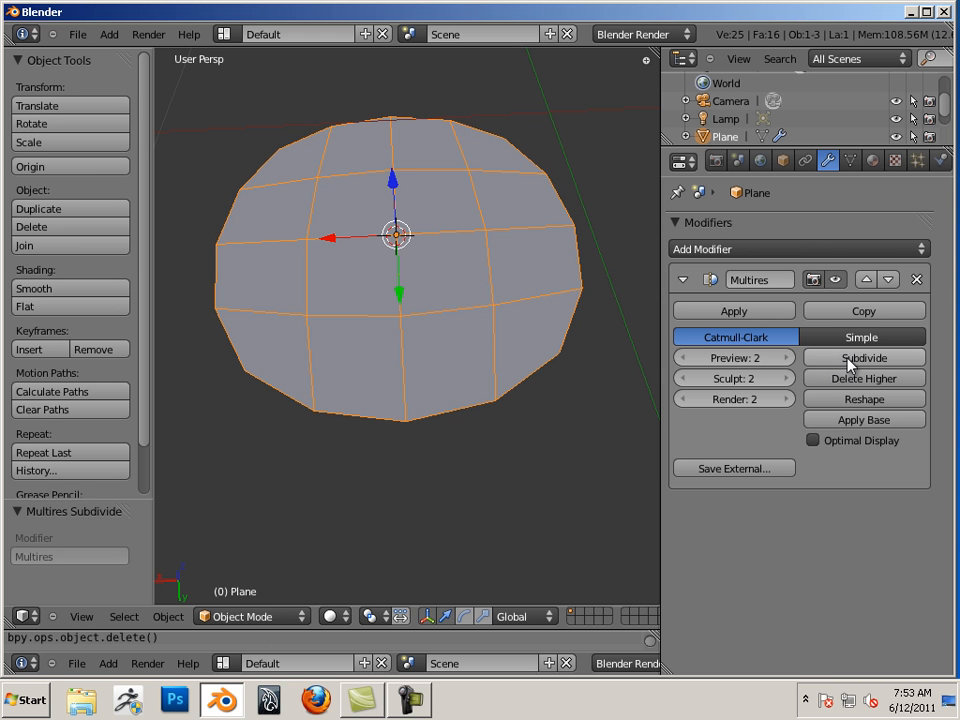
click(843, 363)
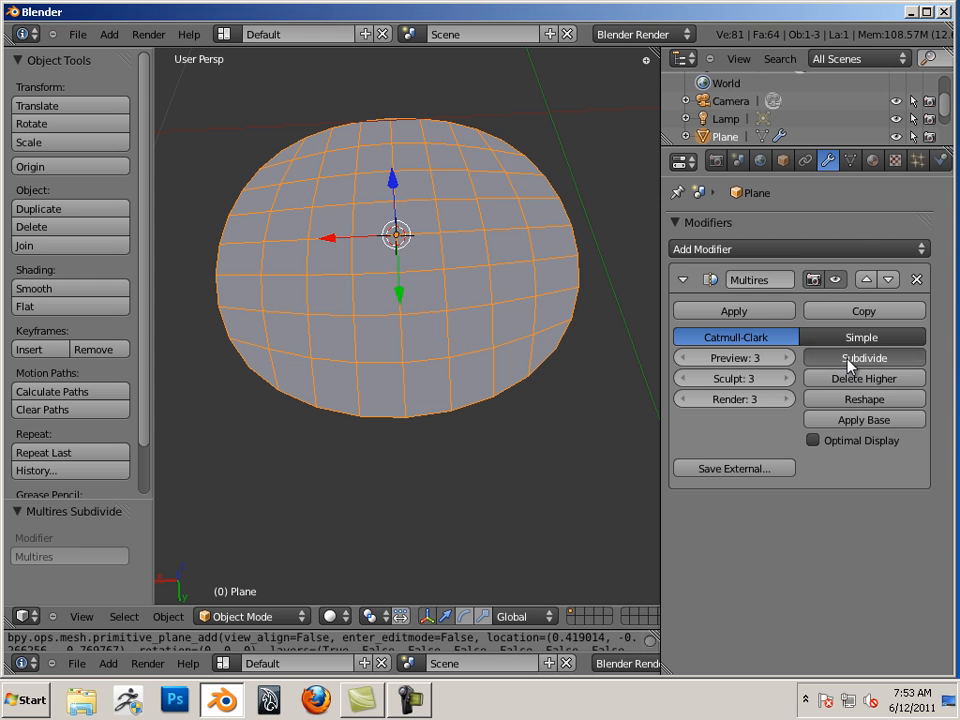
click(843, 363)
click(843, 363)
click(843, 363)
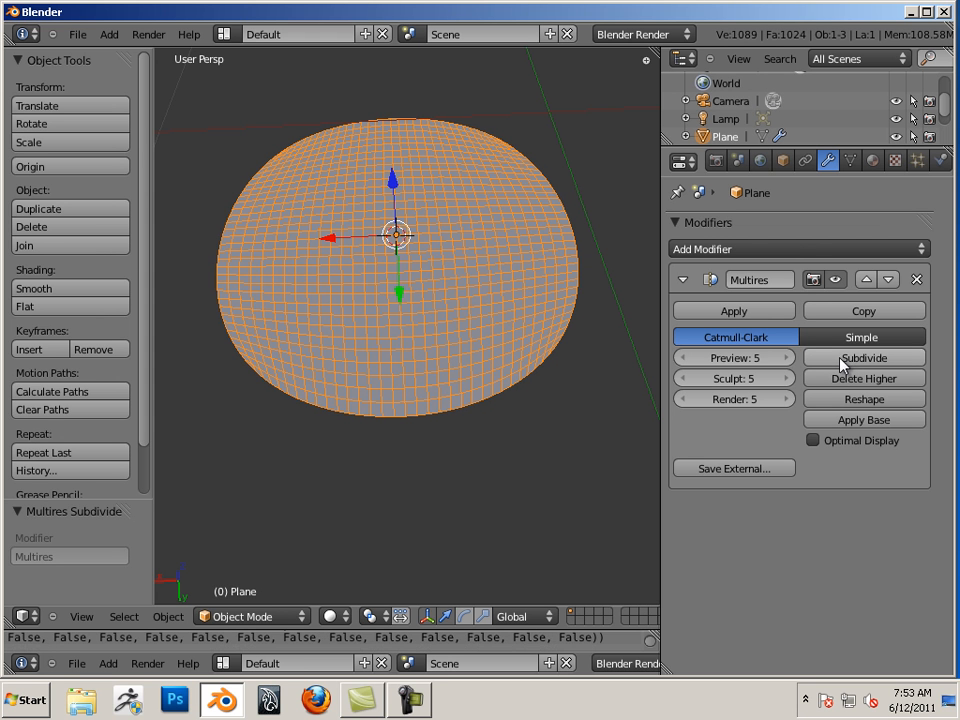
click(845, 360)
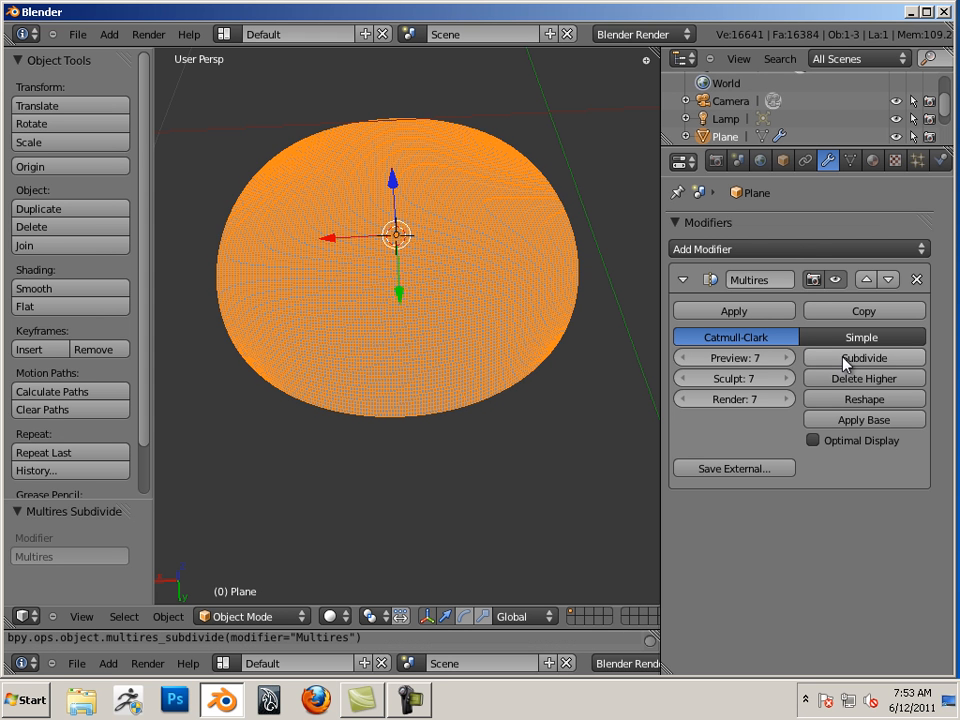
click(836, 366)
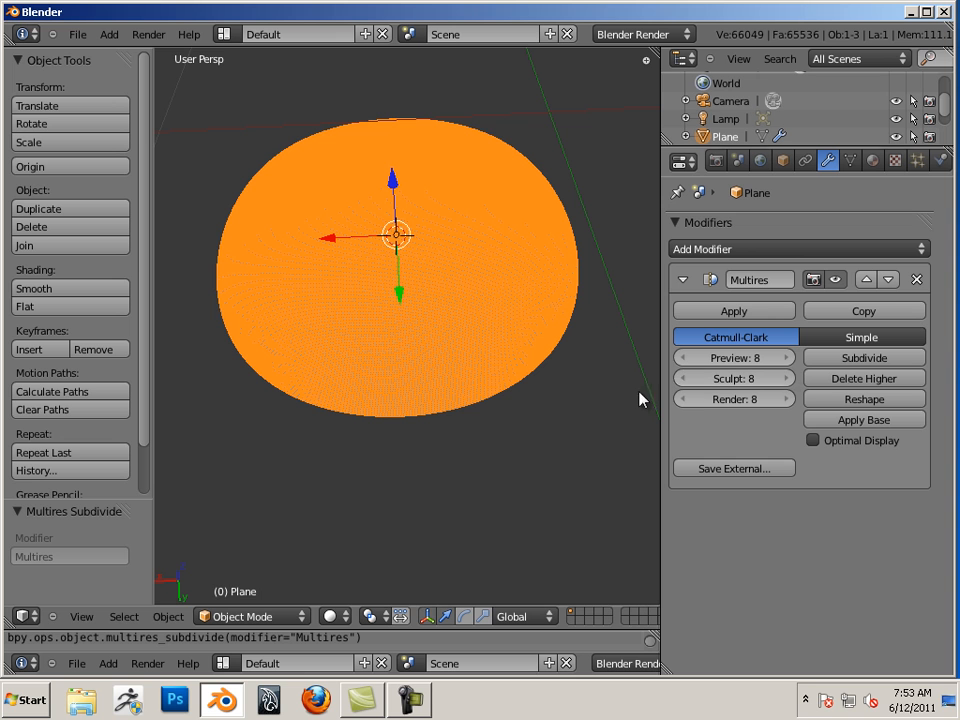
- Switch the plane to Sculpt Mode and turn off its Wire display
click(268, 616)
click(240, 557)
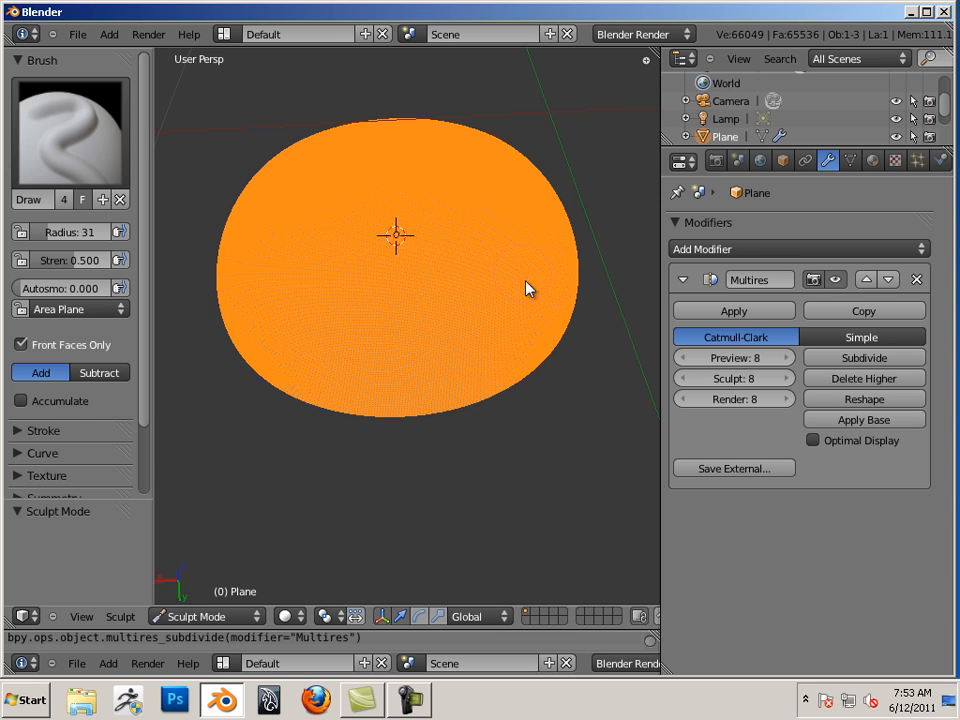
click(784, 162)
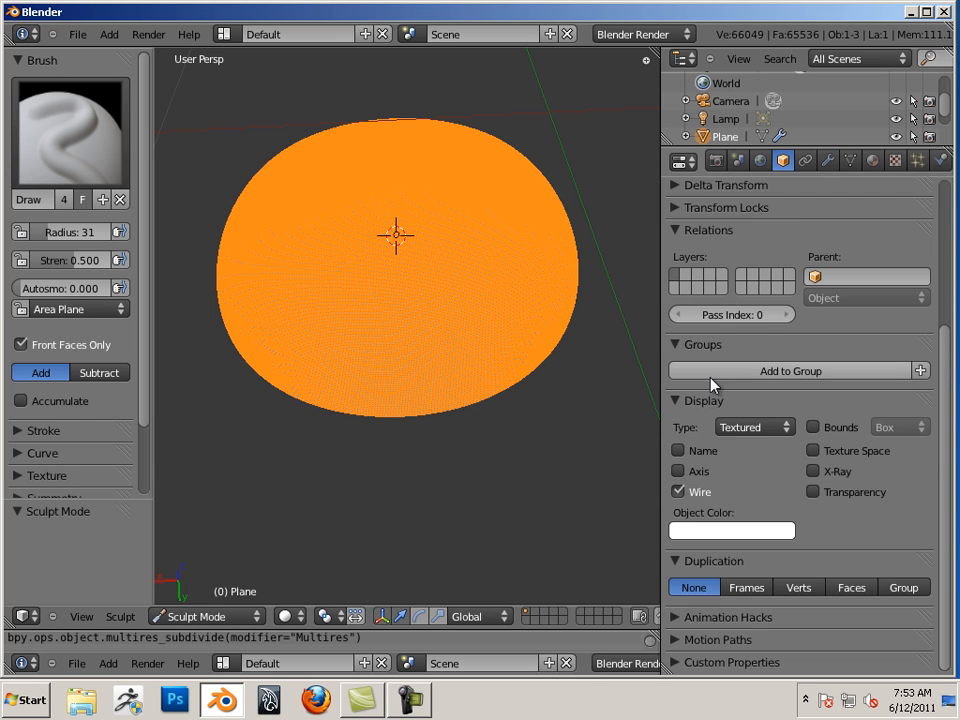
click(678, 491)
- Try sculpting a winding ridge across the rounded plane with the Draw brush at radius 31, and undo it
mouse_move(490, 325)
mouse_down()
mouse_move(448, 337)
mouse_move(337, 327)
mouse_up()
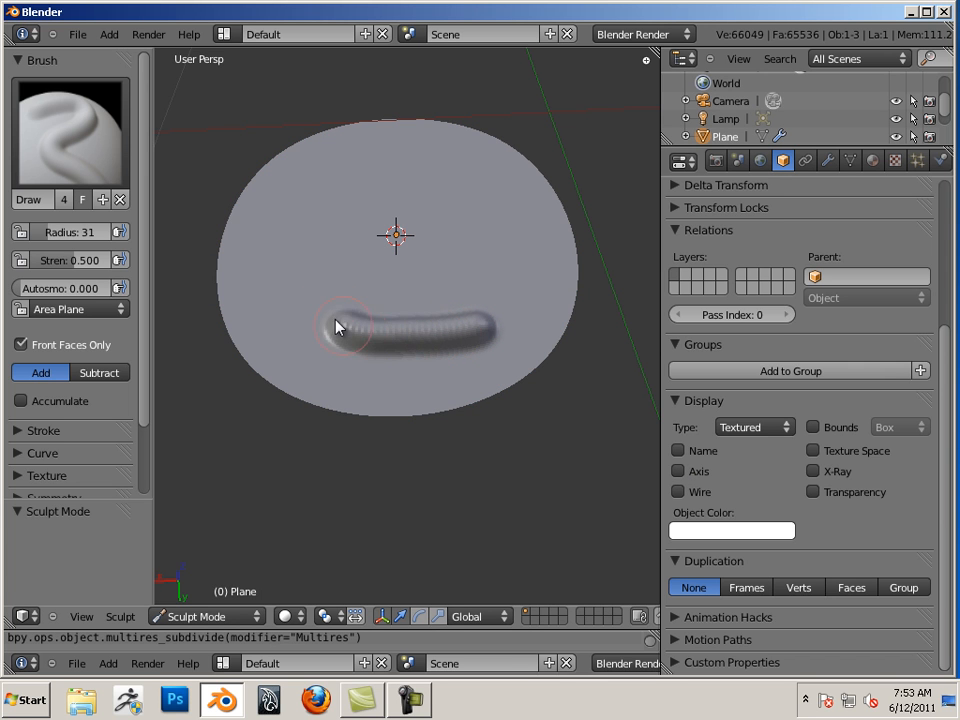
drag(370, 279, 490, 254)
drag(434, 194, 328, 219)
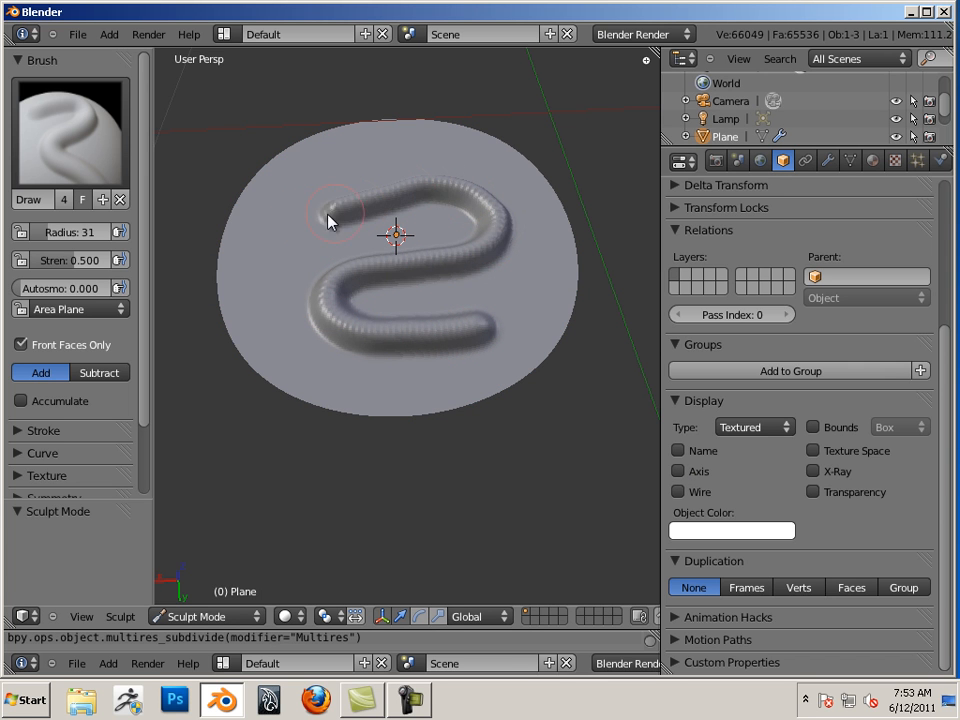
drag(469, 160, 526, 195)
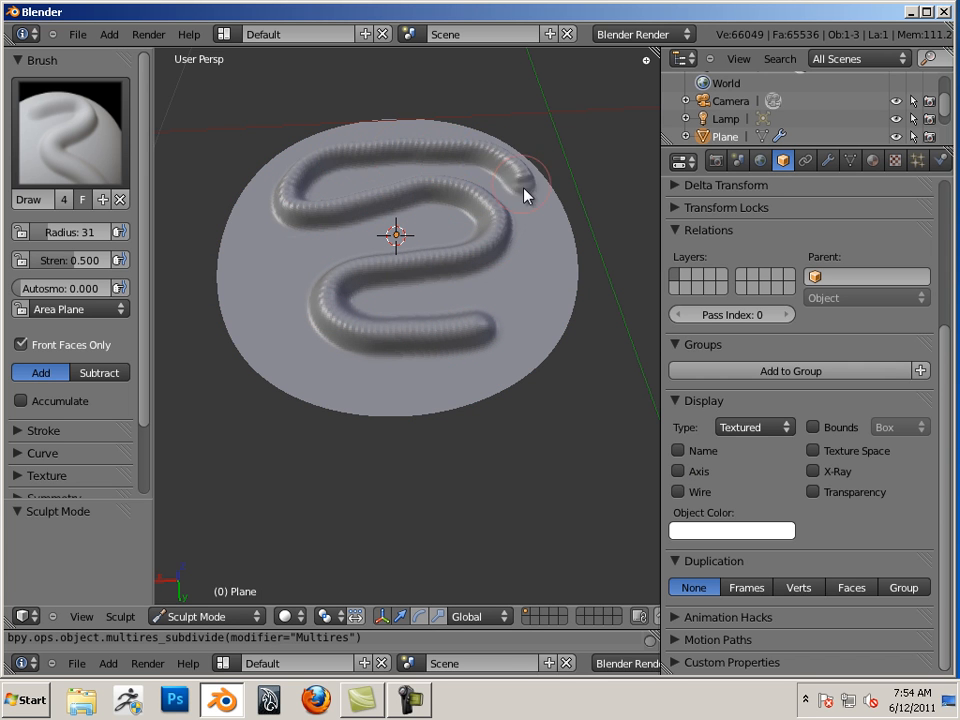
mouse_move(510, 352)
mouse_down()
mouse_move(437, 386)
mouse_move(317, 390)
mouse_move(249, 336)
mouse_move(310, 262)
mouse_up()
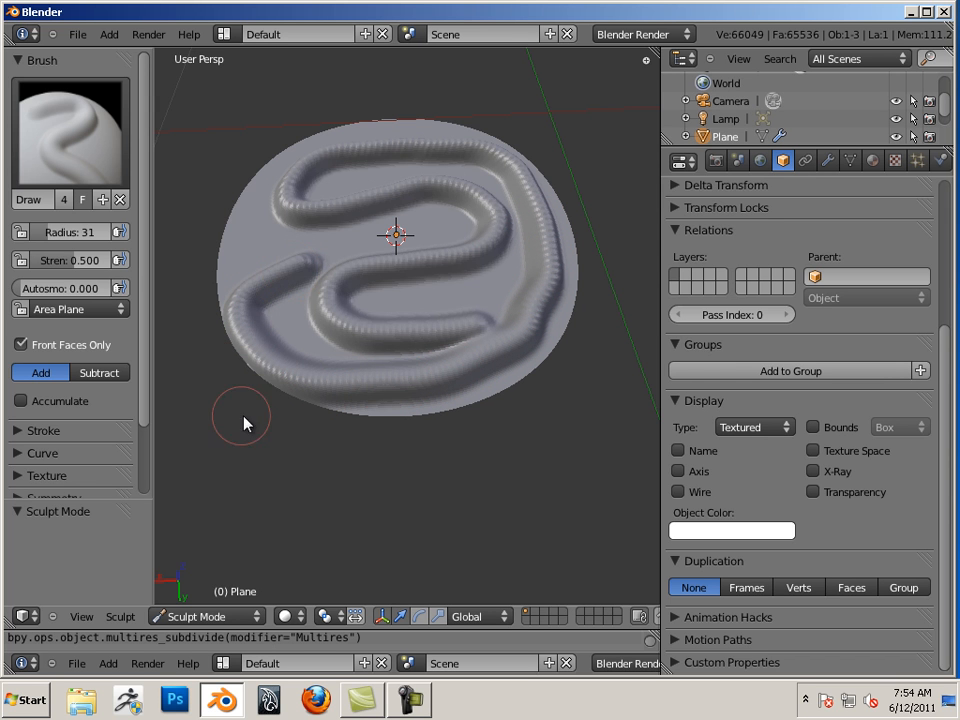
key(ctrl+z)
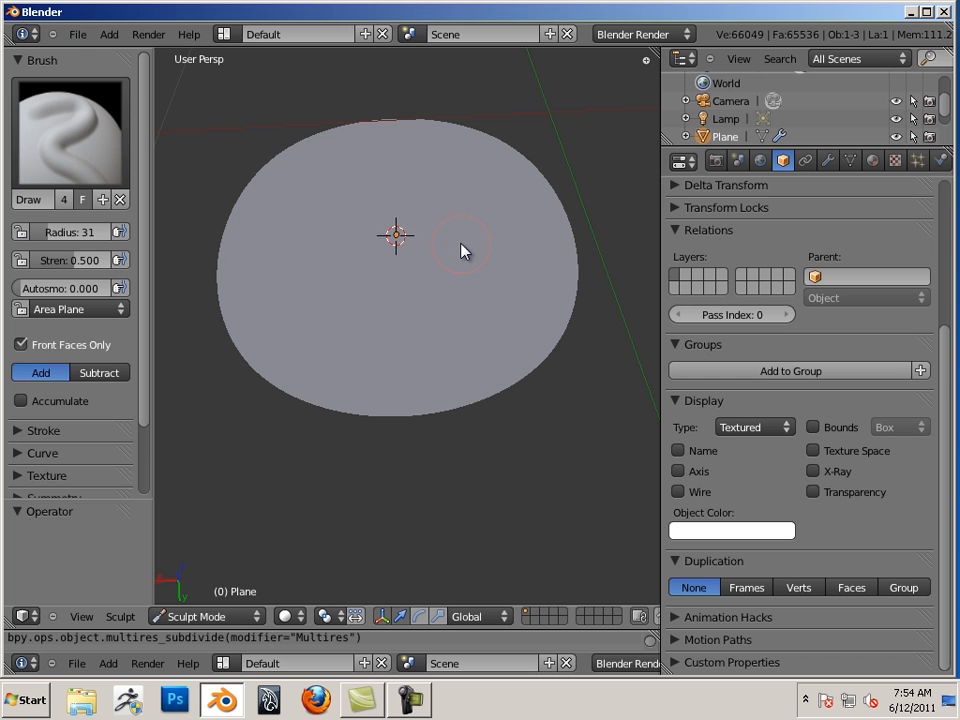
- In Edit Mode, add a loop cut to the plane and slide it close to the -X edge
key(Tab)
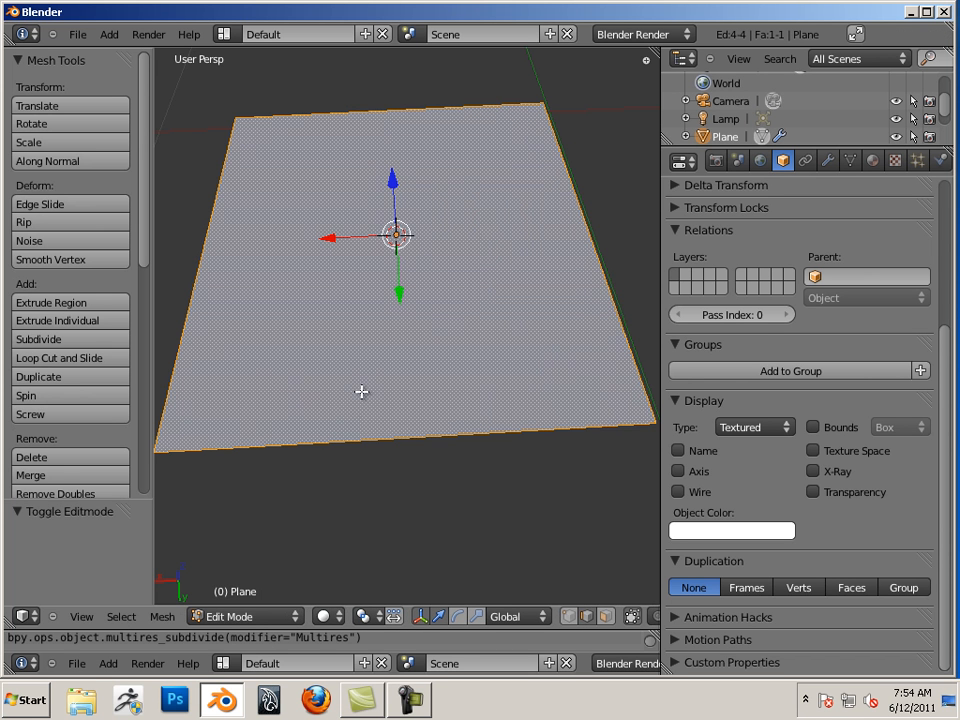
key(ctrl+r)
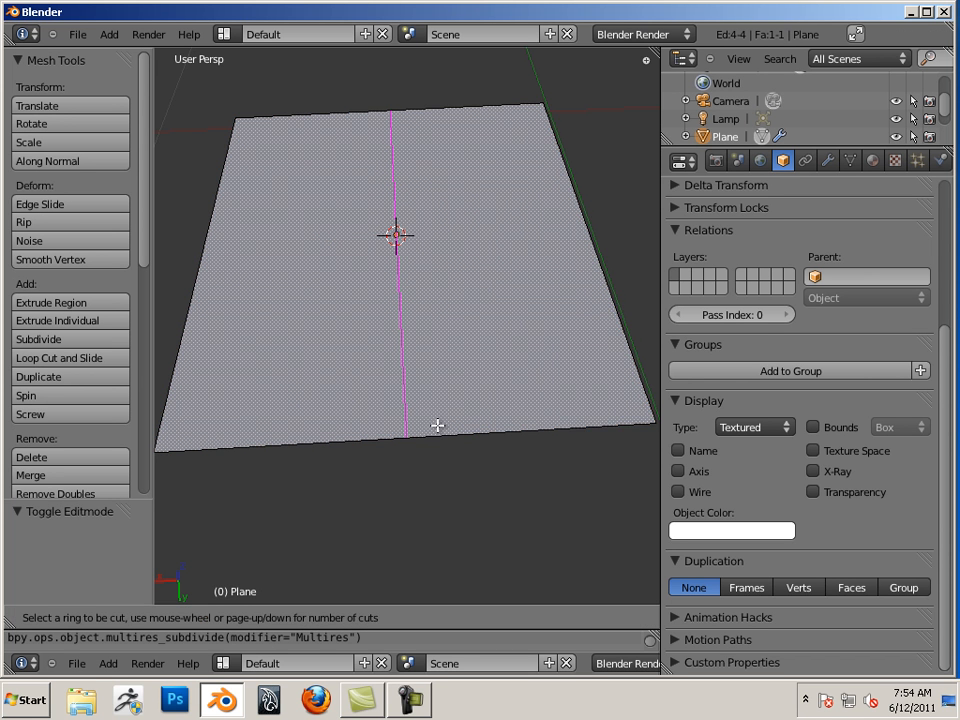
click(440, 424)
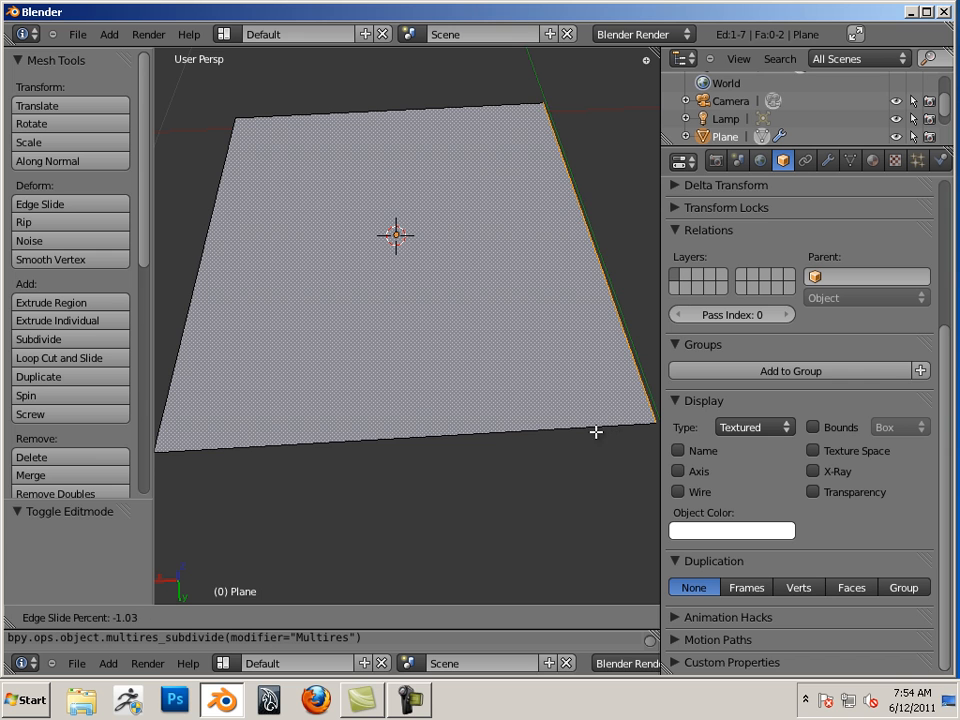
click(588, 432)
- Add a loop cut near the plane's -Y edge and move it closer to that edge by -0.060 along Y
key(ctrl+r)
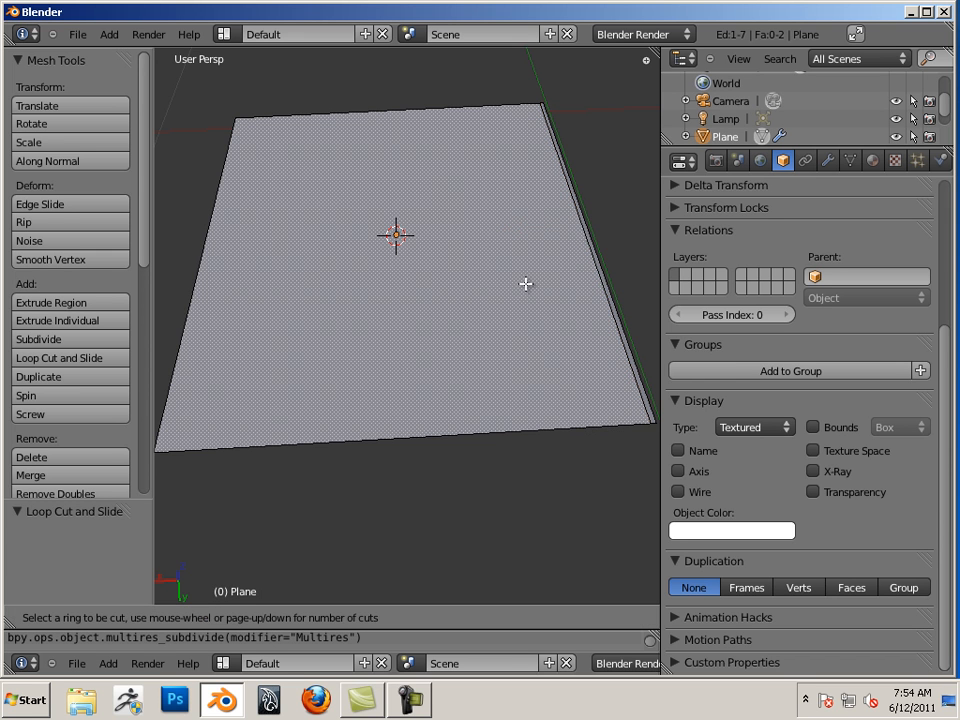
click(231, 147)
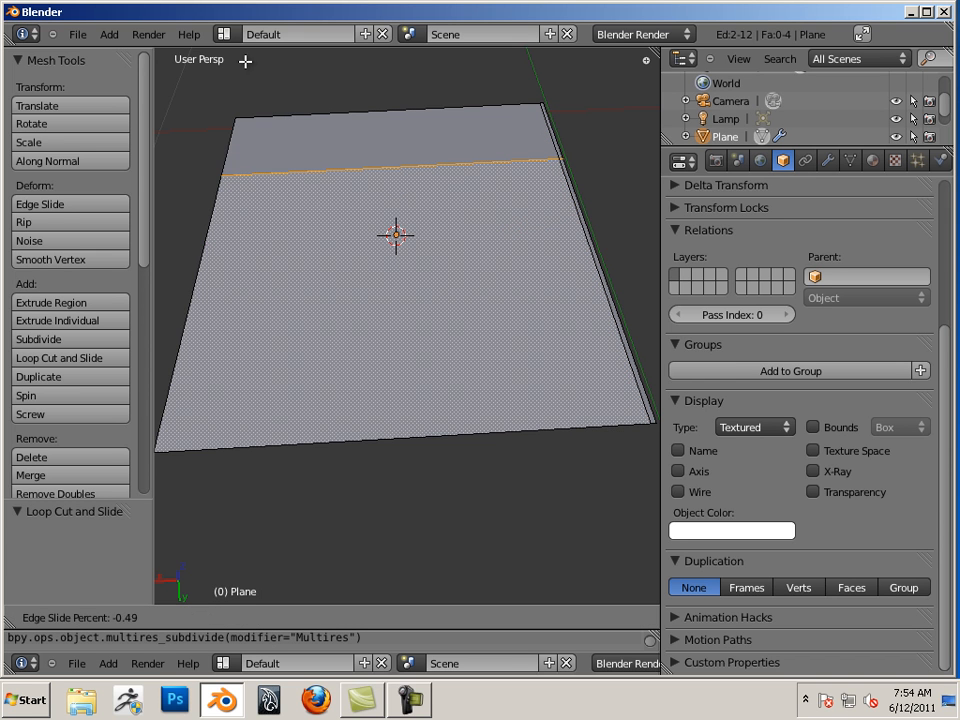
click(258, 2)
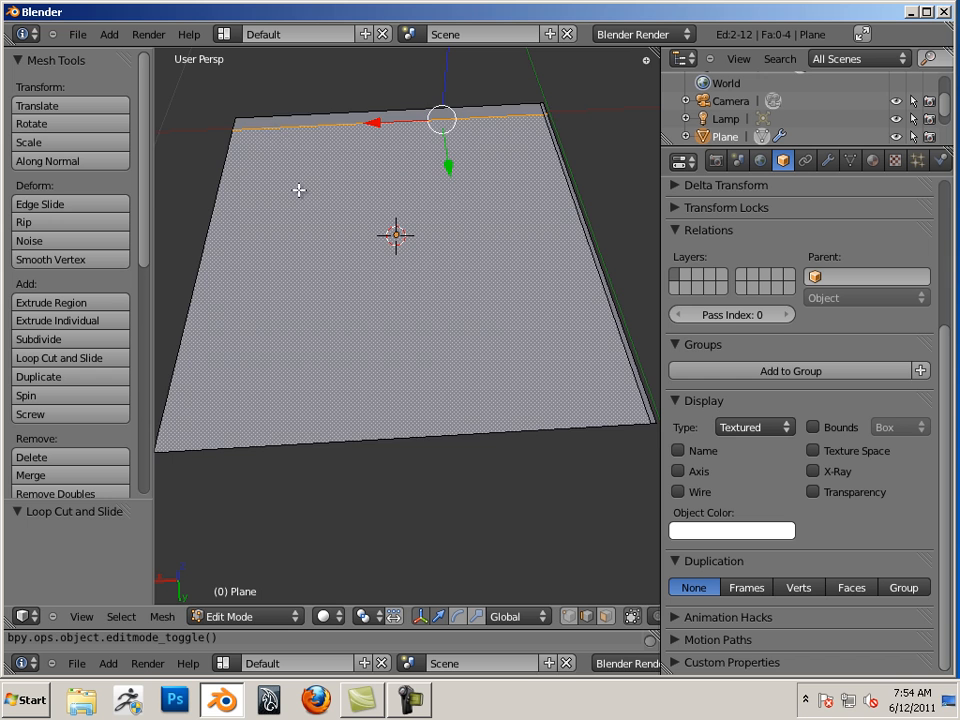
shift+middle_drag(315, 247, 326, 289)
mouse_move(452, 208)
mouse_down()
mouse_move(452, 192)
mouse_move(435, 210)
mouse_up()
- Add loop cuts close to the plane's +X and +Y edges and return to Sculpt Mode
key(ctrl+r)
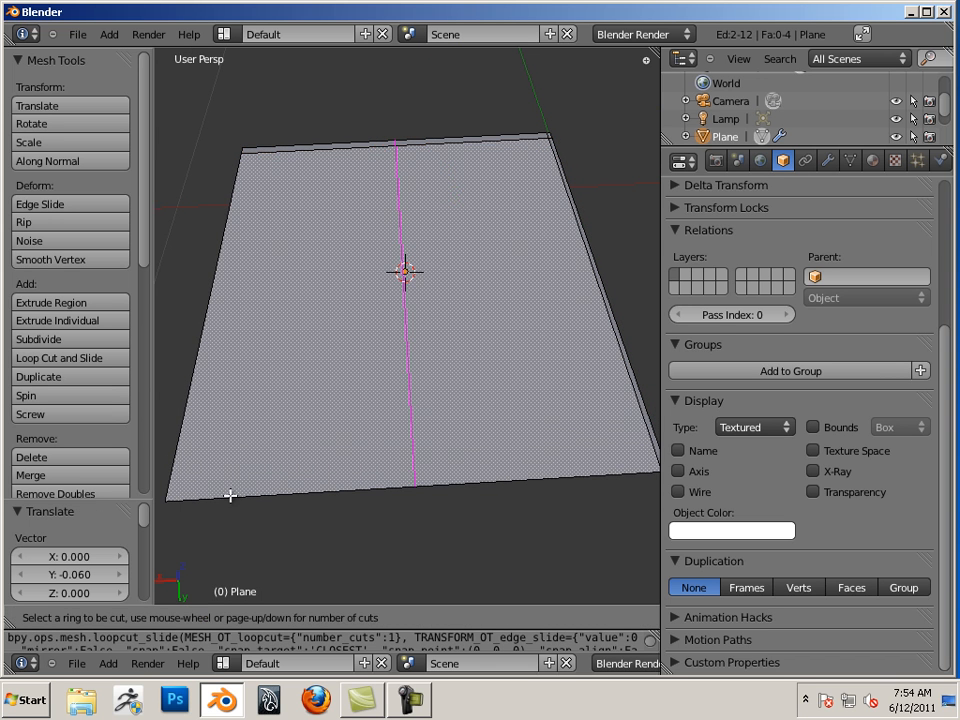
click(229, 495)
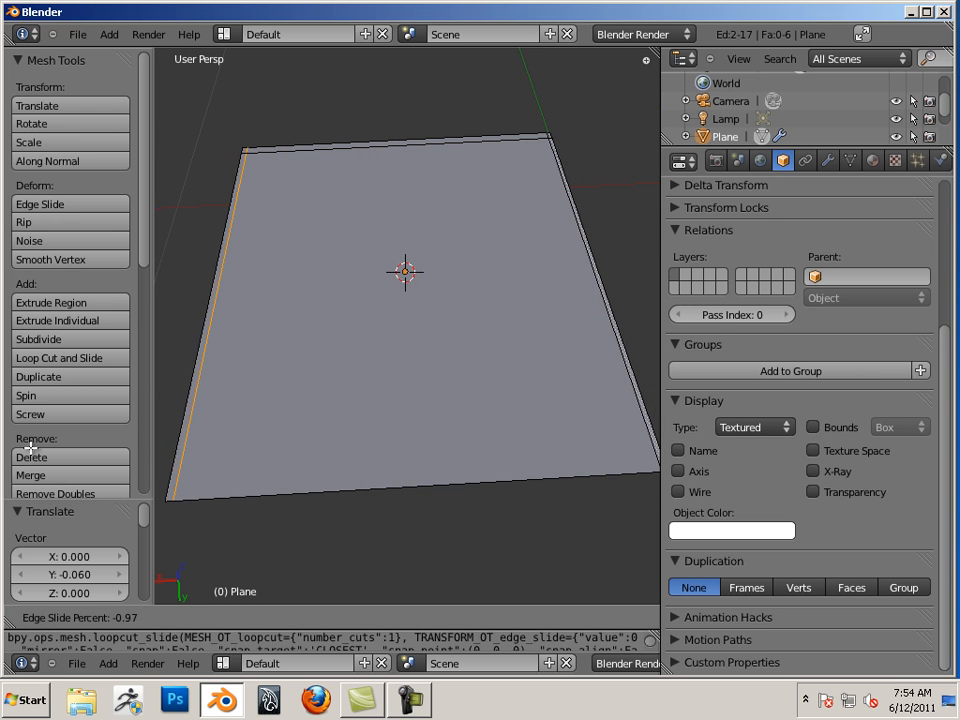
click(122, 452)
key(ctrl+r)
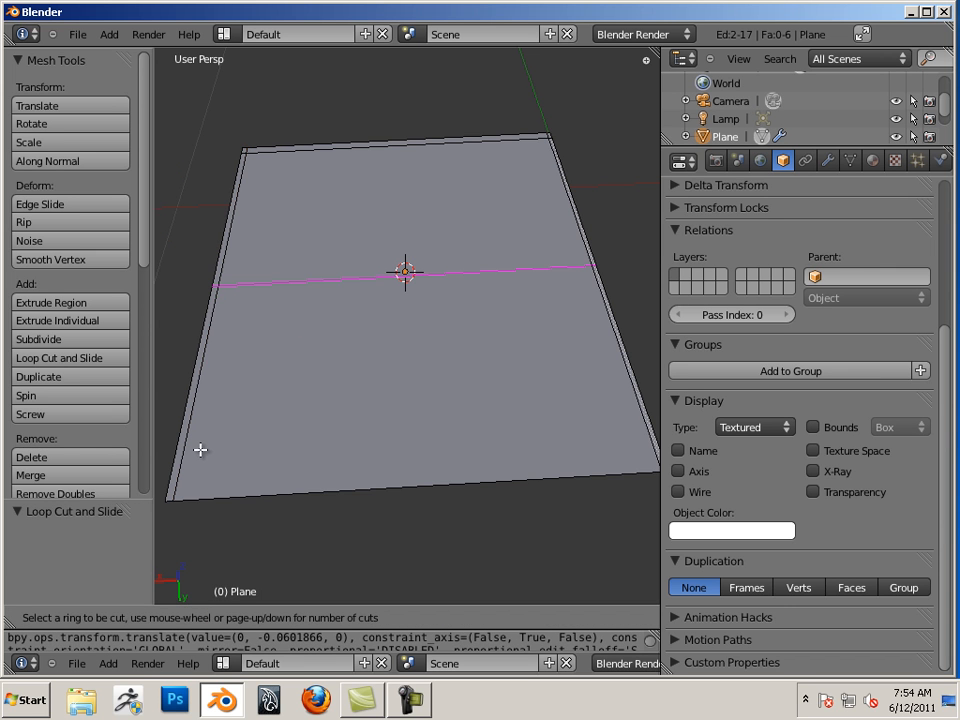
click(195, 455)
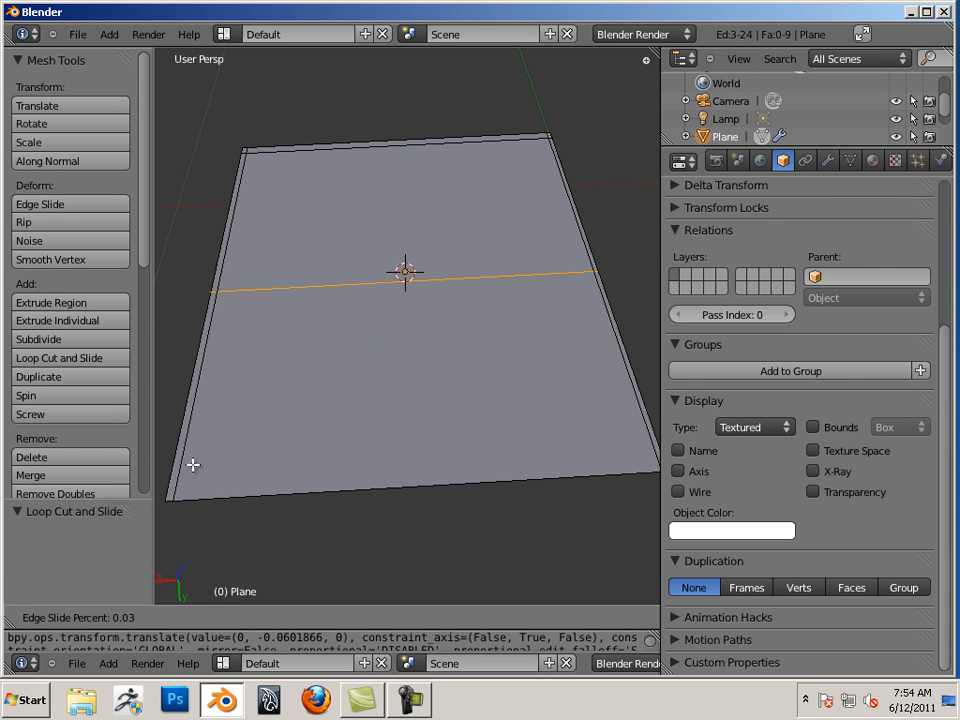
click(191, 618)
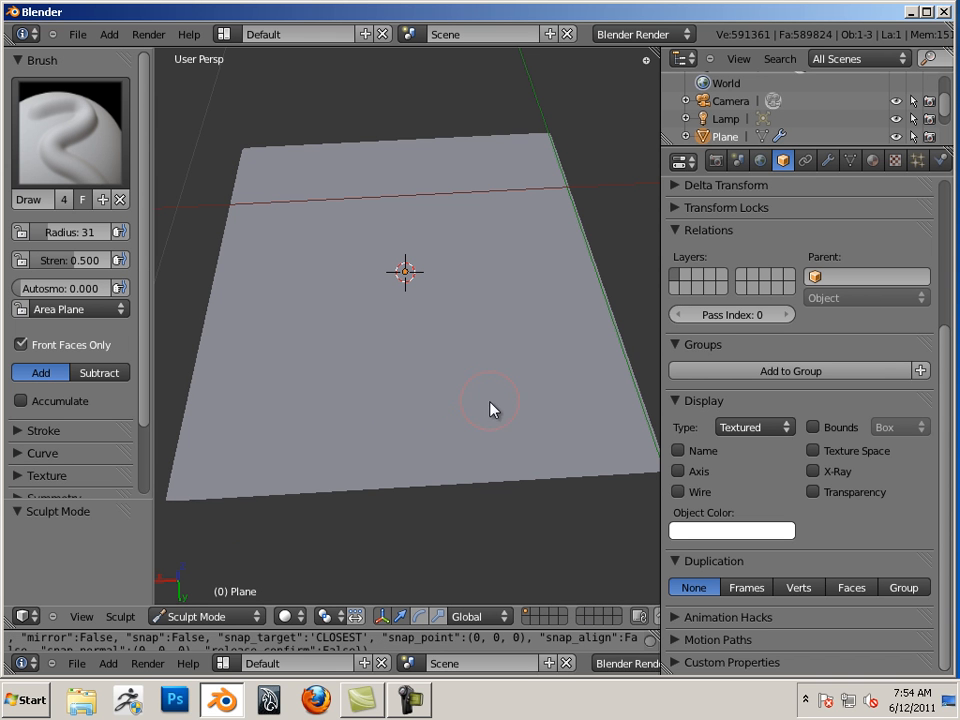
- Try a short curved Draw brush stroke on the squared plane and undo it
mouse_move(490, 409)
mouse_down()
mouse_move(497, 418)
mouse_move(449, 382)
mouse_up()
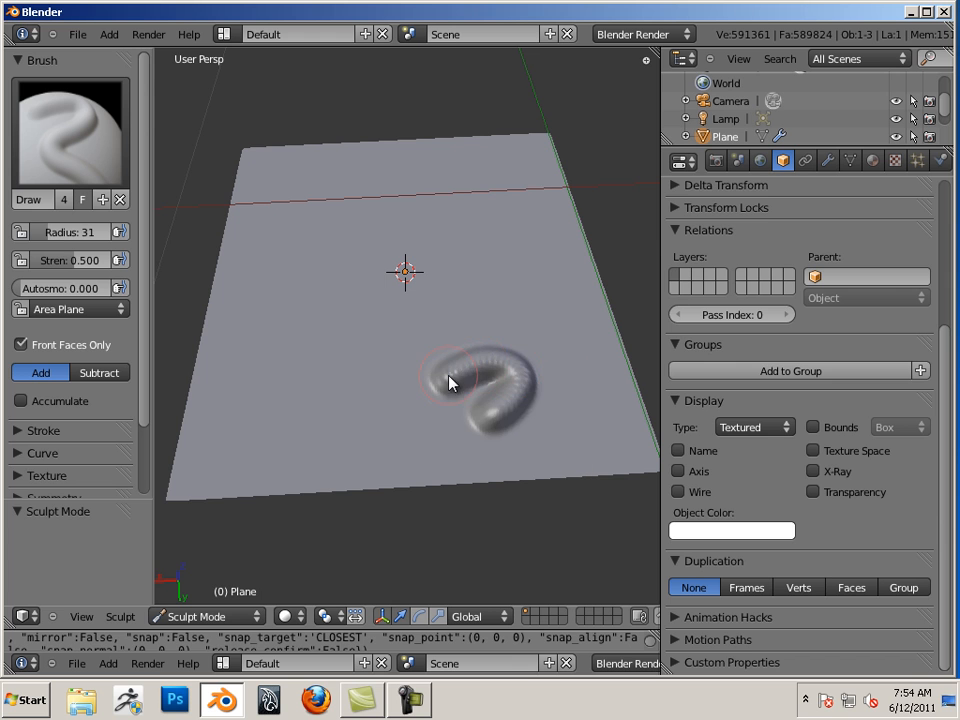
key(ctrl+z)
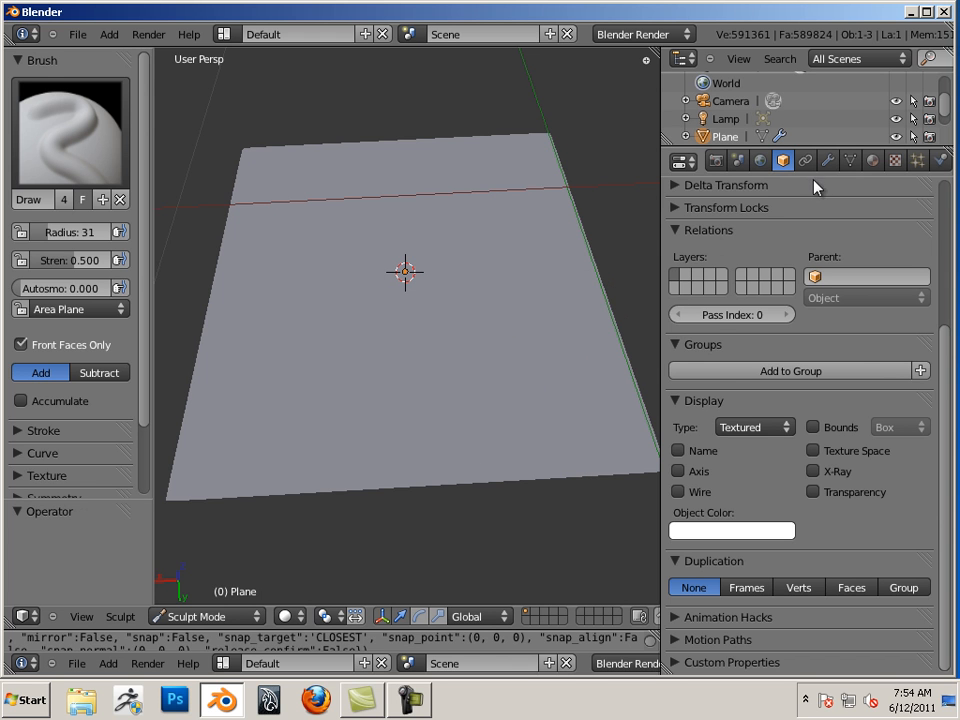
- Lower the Multires modifier's Sculpt level to 5
click(828, 160)
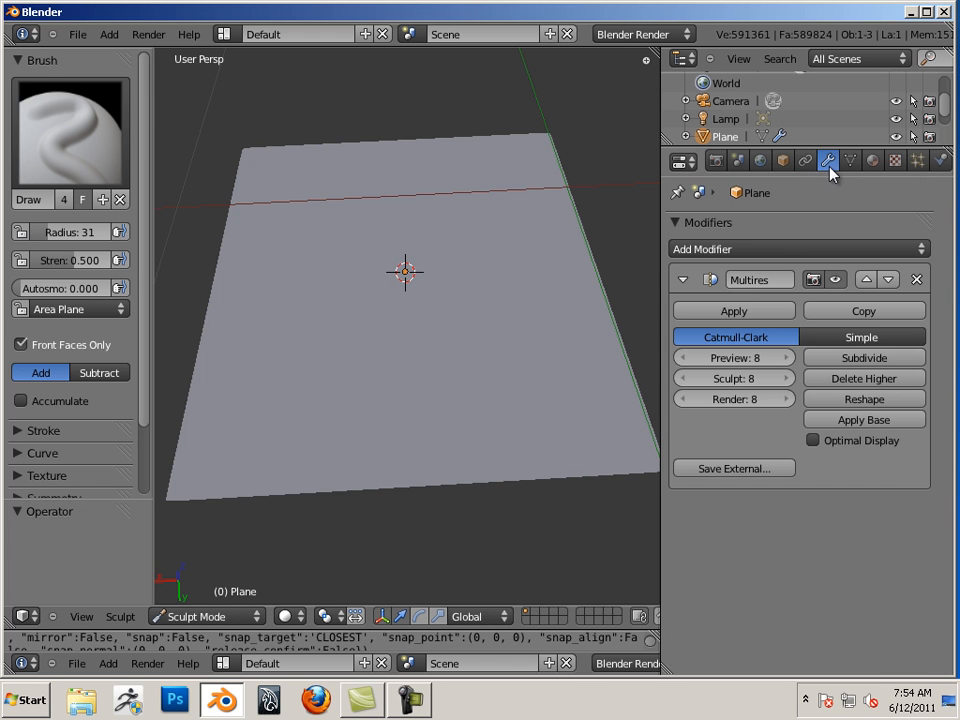
click(681, 379)
click(681, 379)
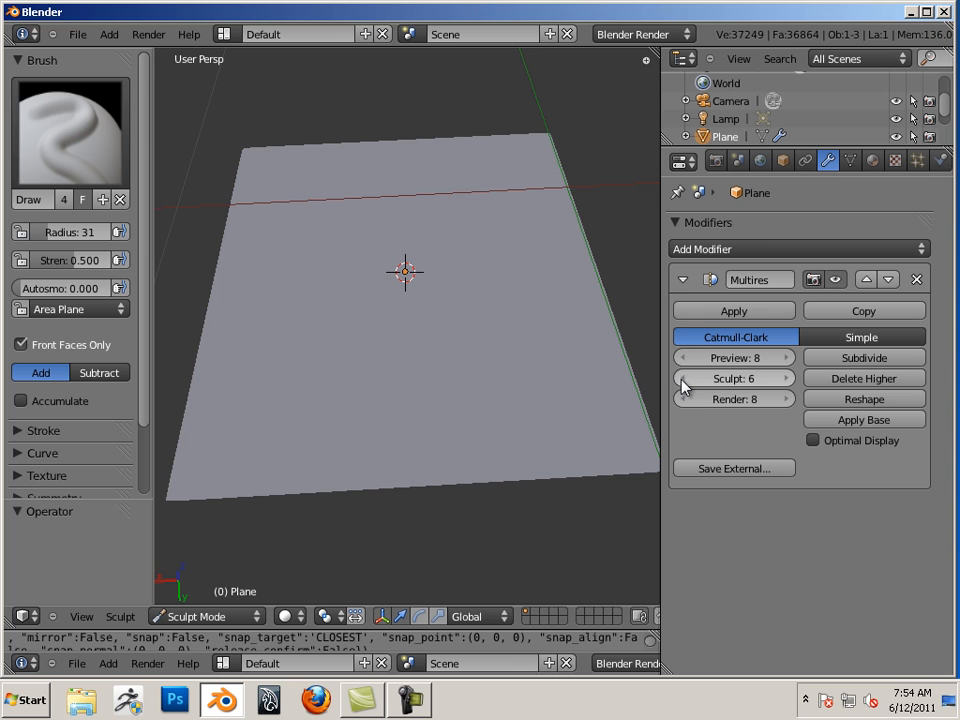
click(681, 379)
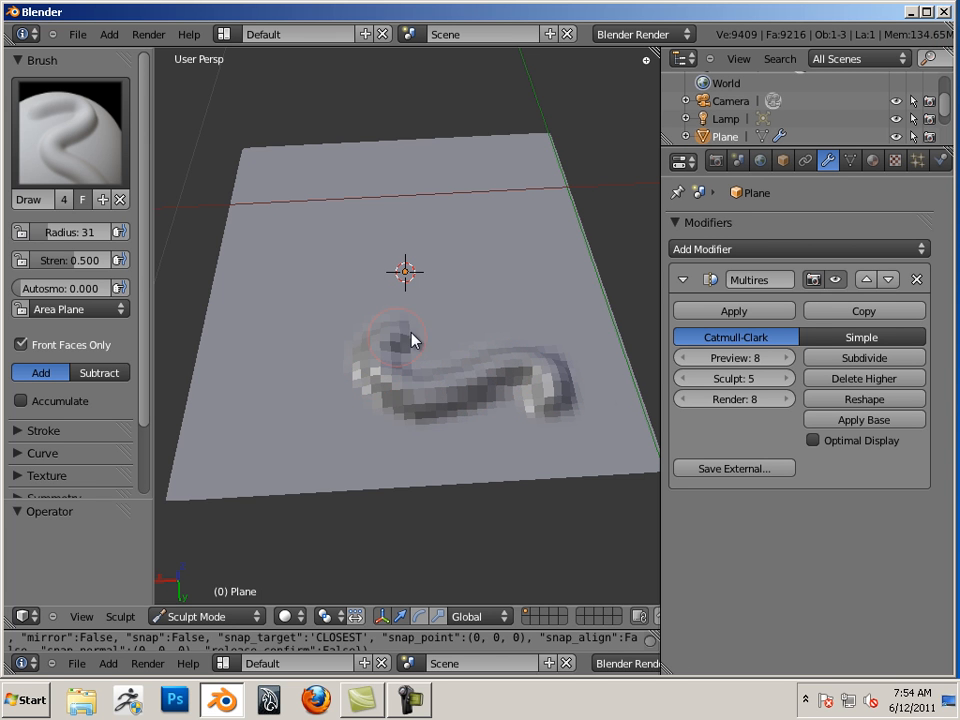
- Sculpt a winding ridge over the plane with the Draw brush, continuing along its +X and +Y edges
mouse_move(411, 340)
mouse_down()
mouse_move(527, 259)
mouse_move(390, 268)
mouse_move(379, 214)
mouse_move(418, 183)
mouse_move(355, 180)
mouse_up()
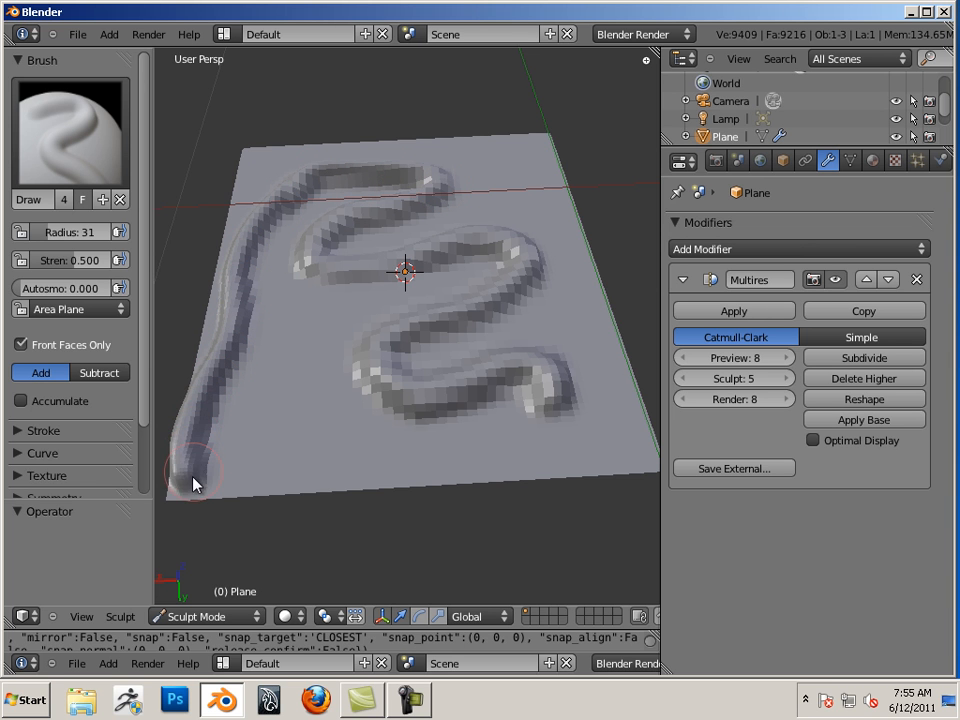
mouse_move(193, 484)
mouse_down()
mouse_move(203, 494)
mouse_move(298, 491)
mouse_move(643, 456)
mouse_move(660, 463)
mouse_up()
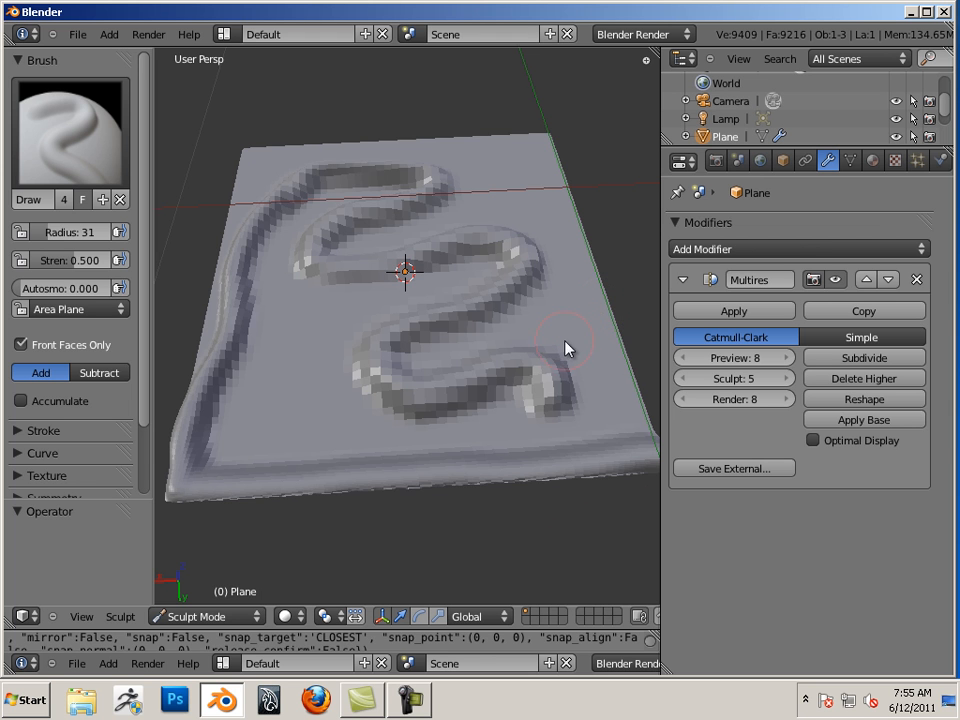
- Undo the sculpted ridge and turn on the Wire display option for the plane
key(ctrl+z)
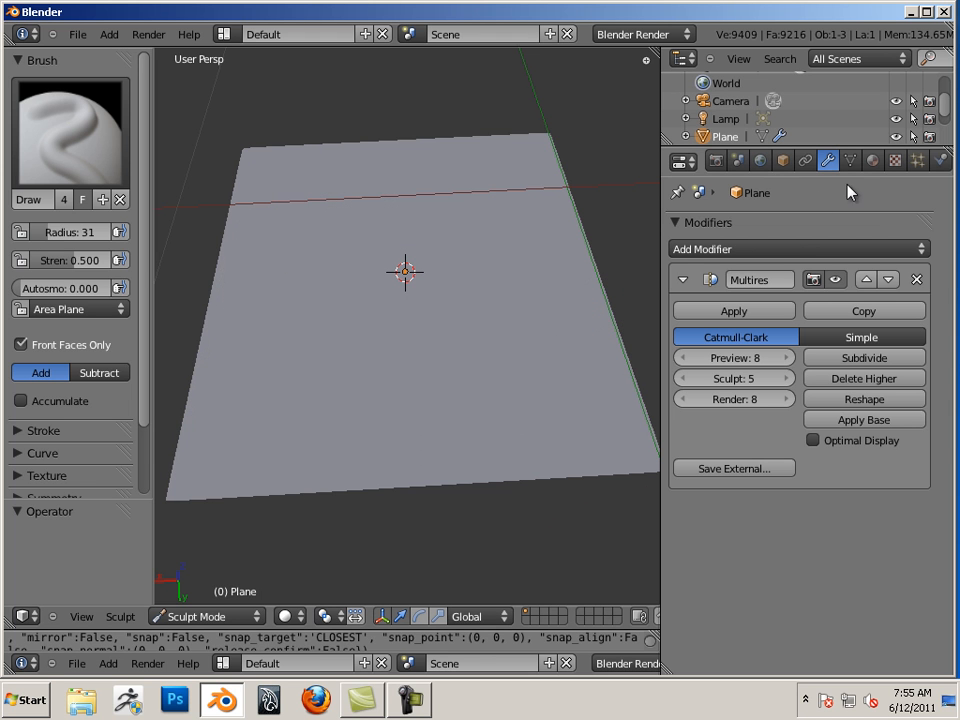
click(783, 163)
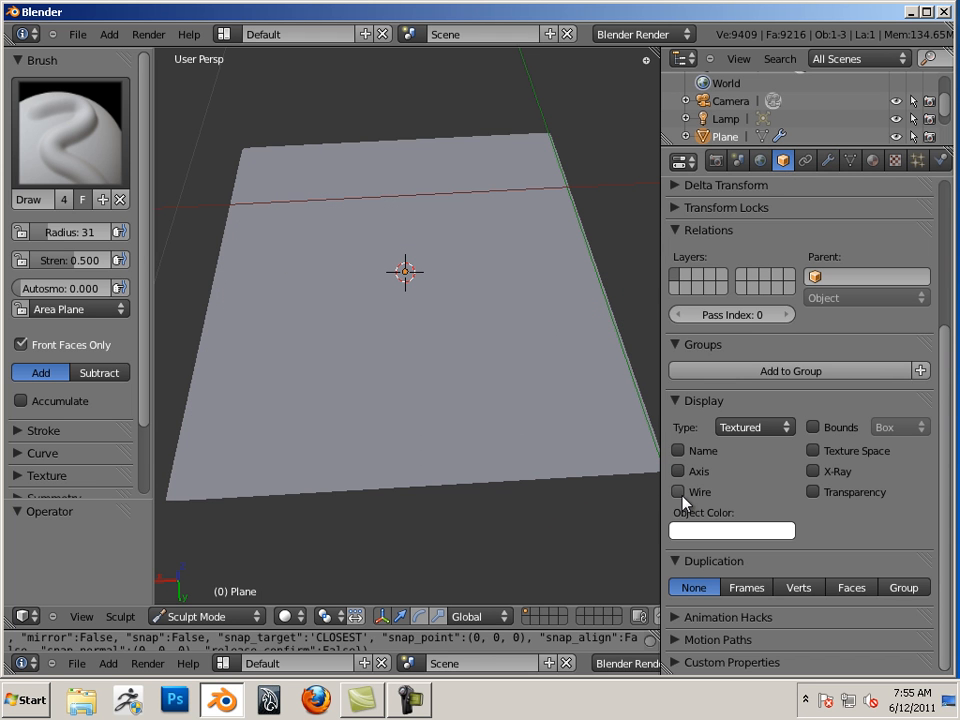
click(680, 493)
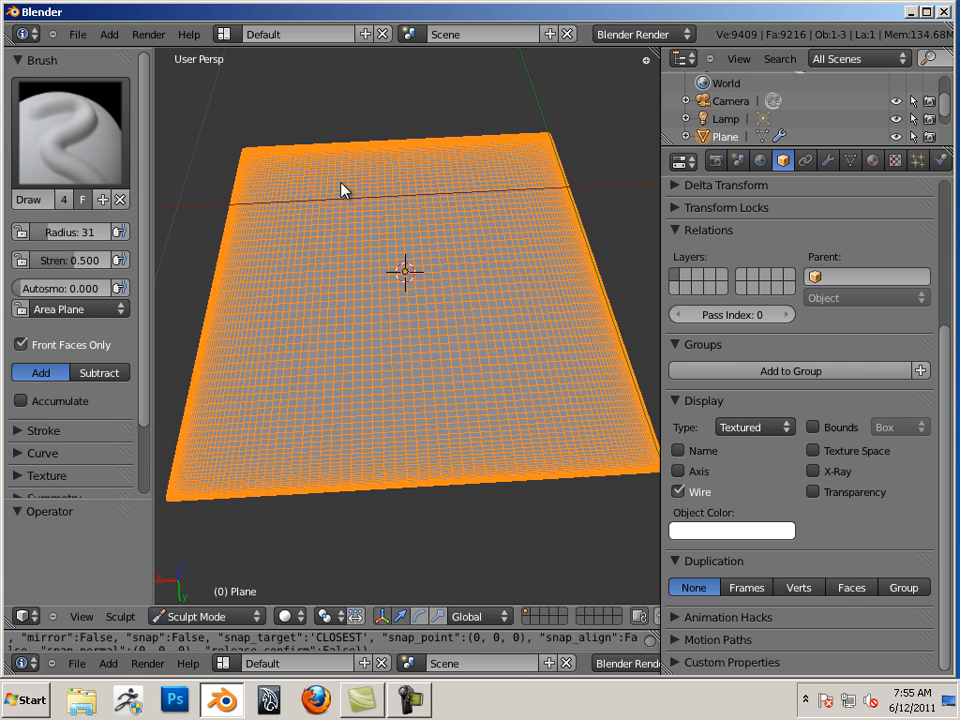
- In Edit Mode, add two centred loop cuts crossing at the plane's middle, one along Y and one along X
key(Tab)
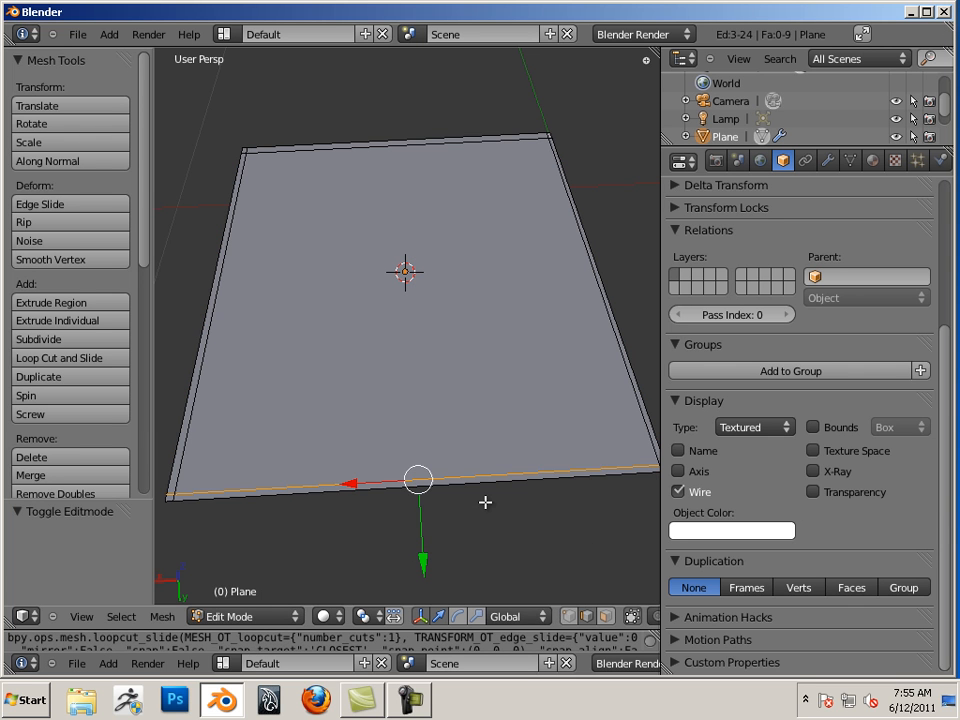
key(ctrl+r)
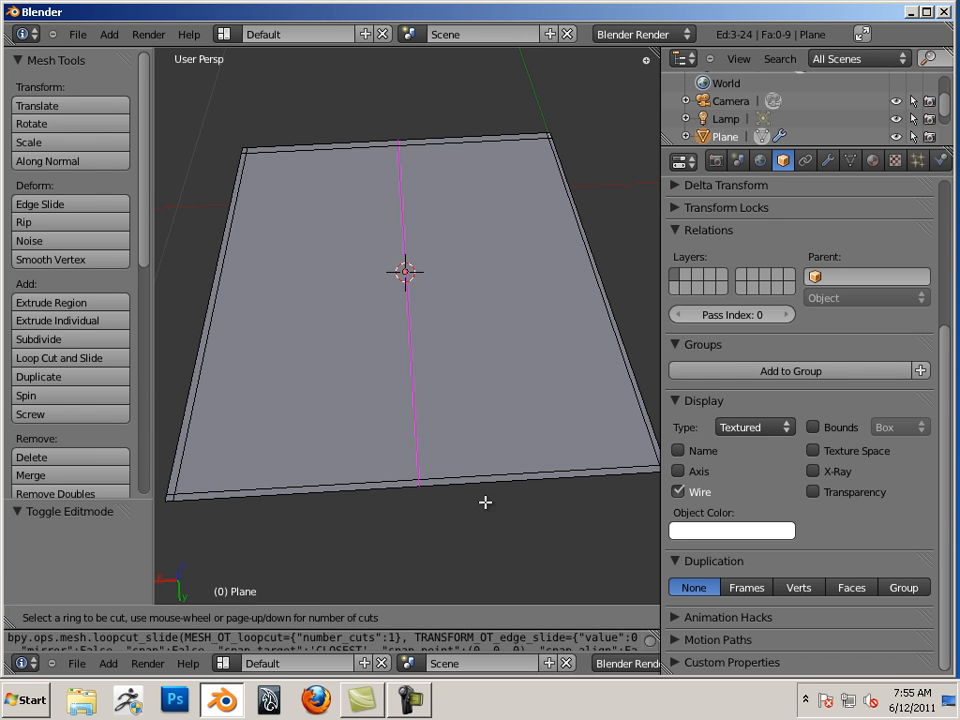
click(485, 502)
right_click(485, 502)
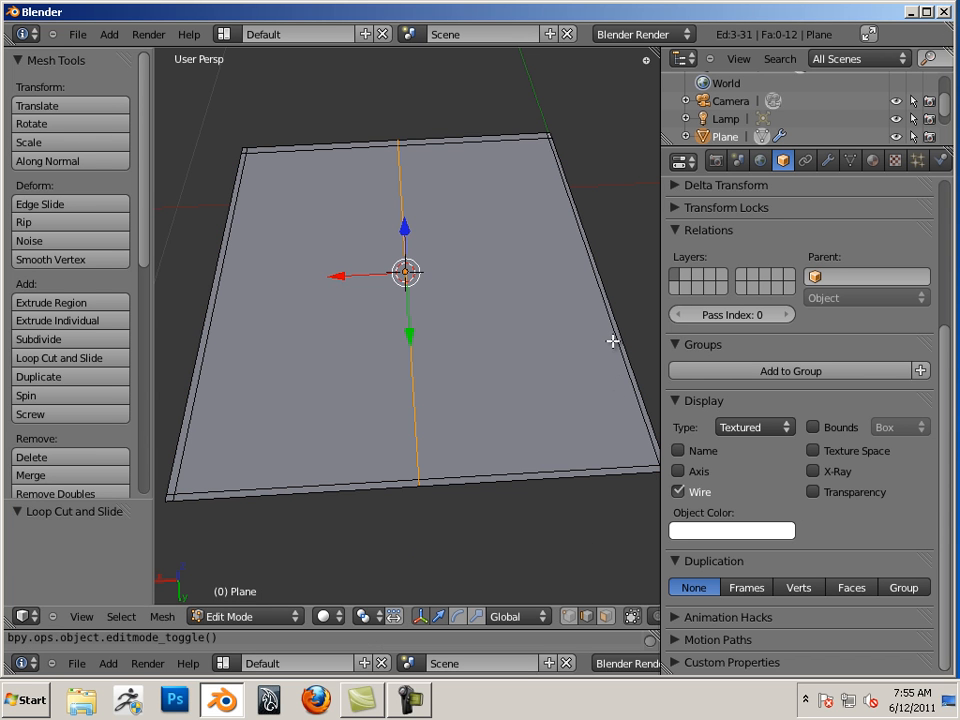
key(ctrl+r)
click(617, 302)
right_click(617, 302)
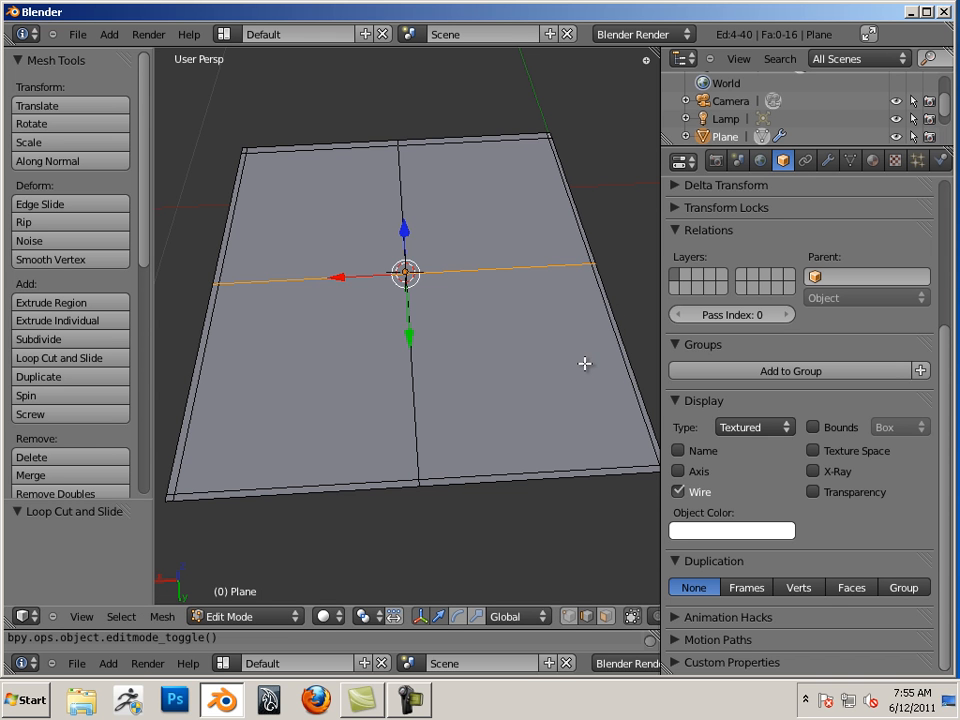
- Add two more loop cuts along Y, one centred in each half of the plane
key(ctrl+r)
click(543, 467)
right_click(543, 467)
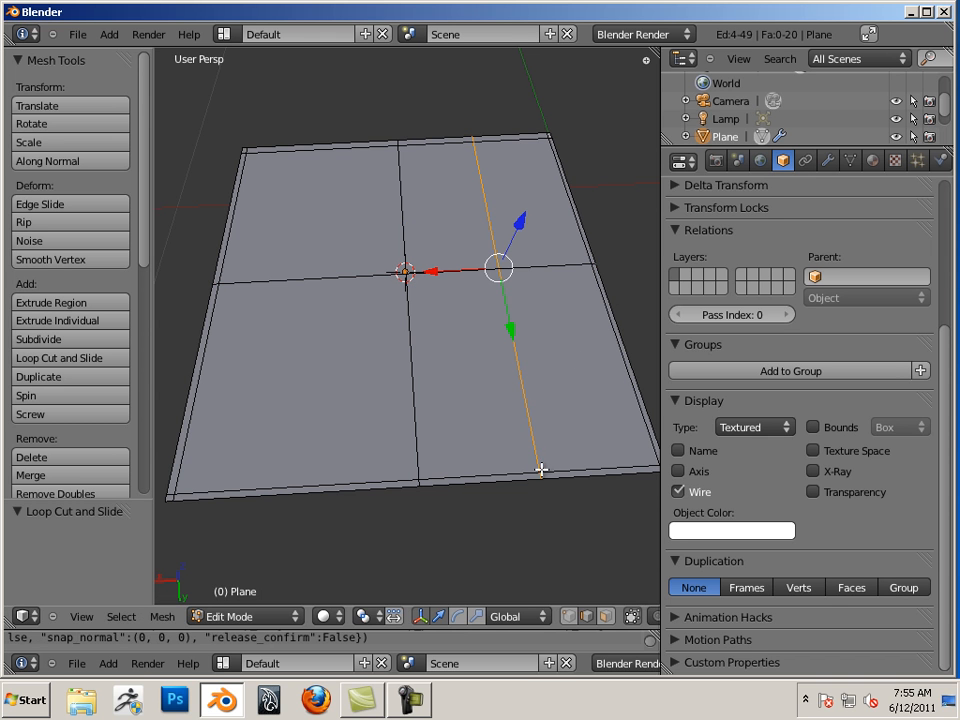
key(ctrl+r)
click(353, 470)
right_click(353, 470)
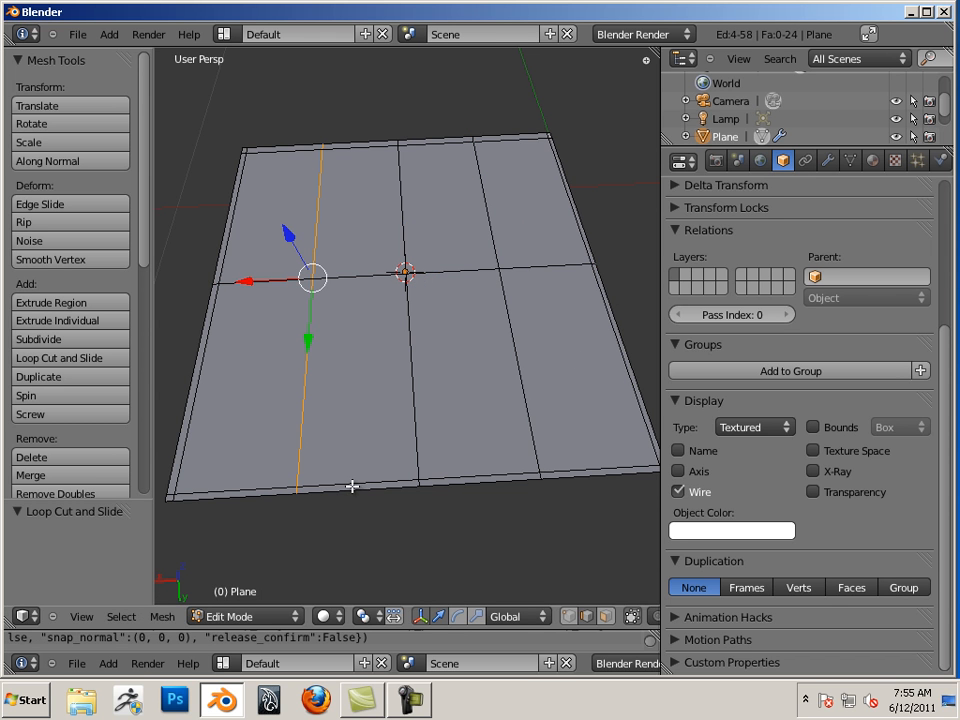
- Add two more loop cuts along X, one centred in each half of the plane, and return to Sculpt Mode
key(ctrl+r)
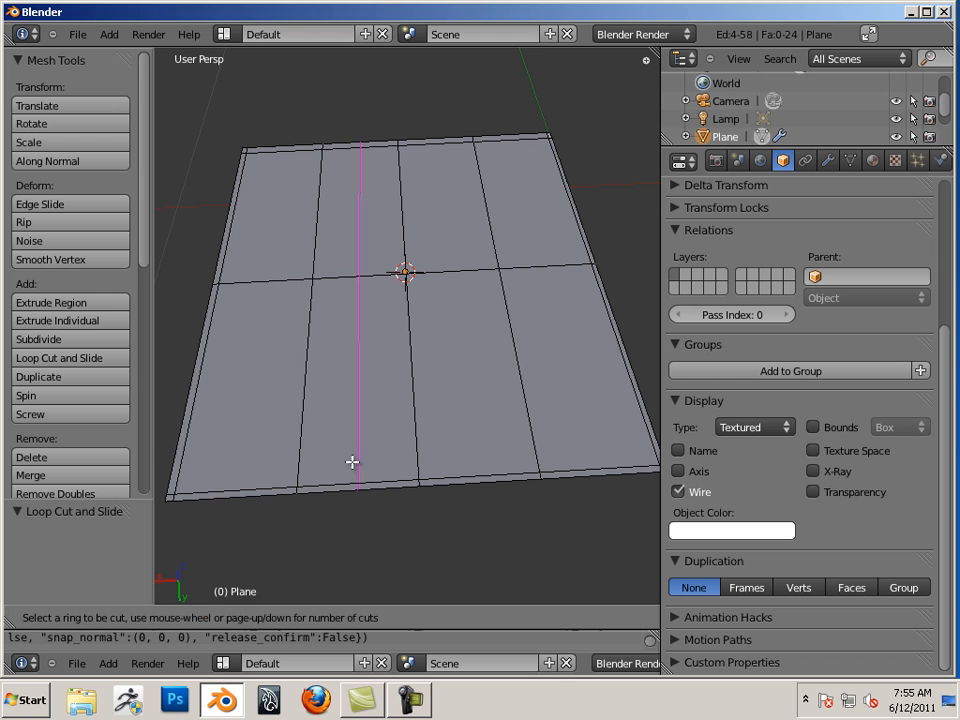
click(310, 371)
right_click(310, 371)
key(ctrl+r)
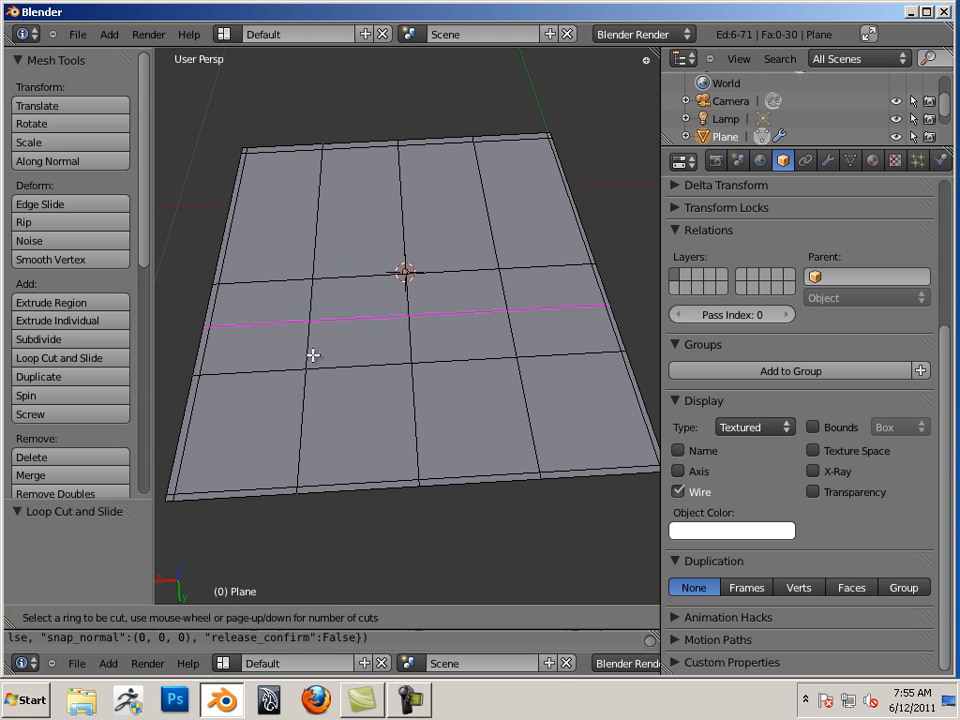
click(326, 253)
right_click(326, 253)
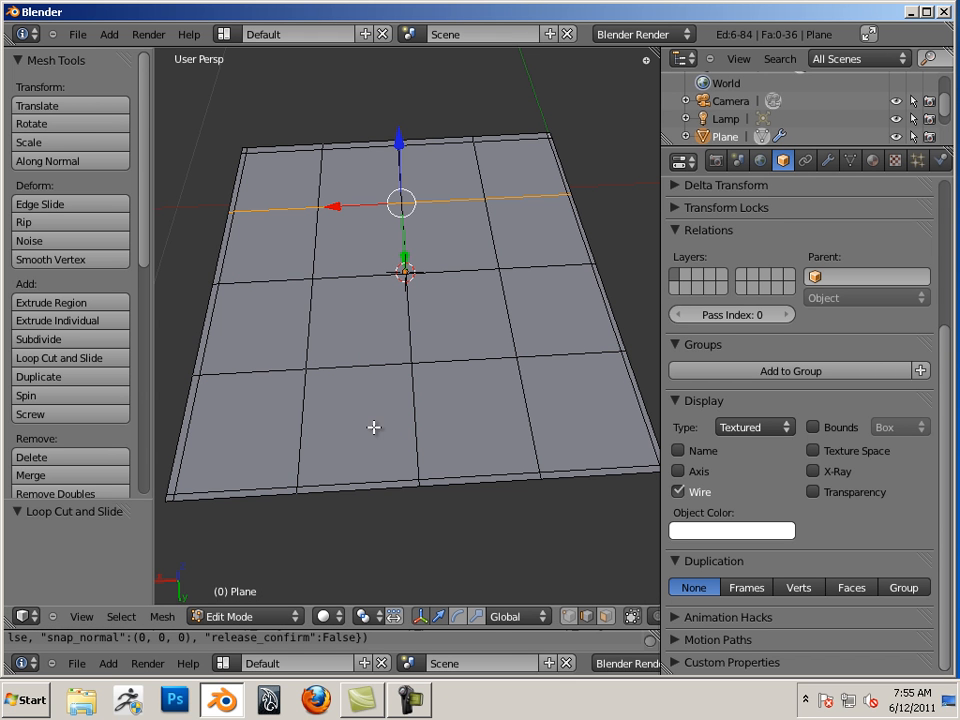
key(Tab)
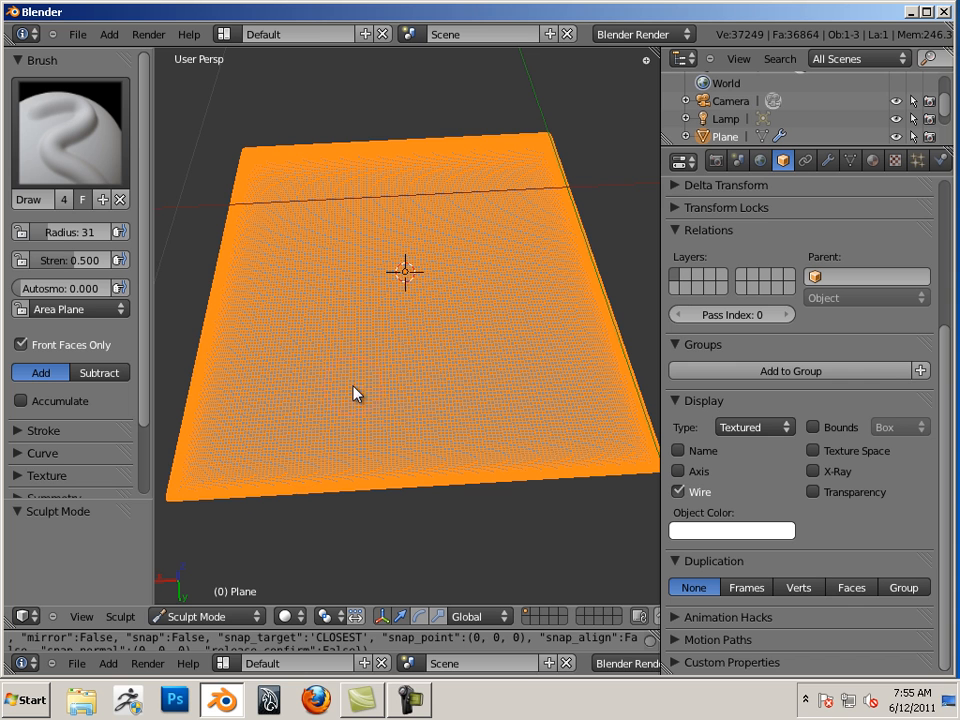
- Switch to Object Mode and delete the plane
mouse_move(358, 383)
mouse_down()
mouse_move(345, 379)
mouse_move(444, 386)
mouse_move(476, 326)
mouse_move(467, 253)
mouse_move(499, 195)
mouse_move(372, 224)
mouse_up()
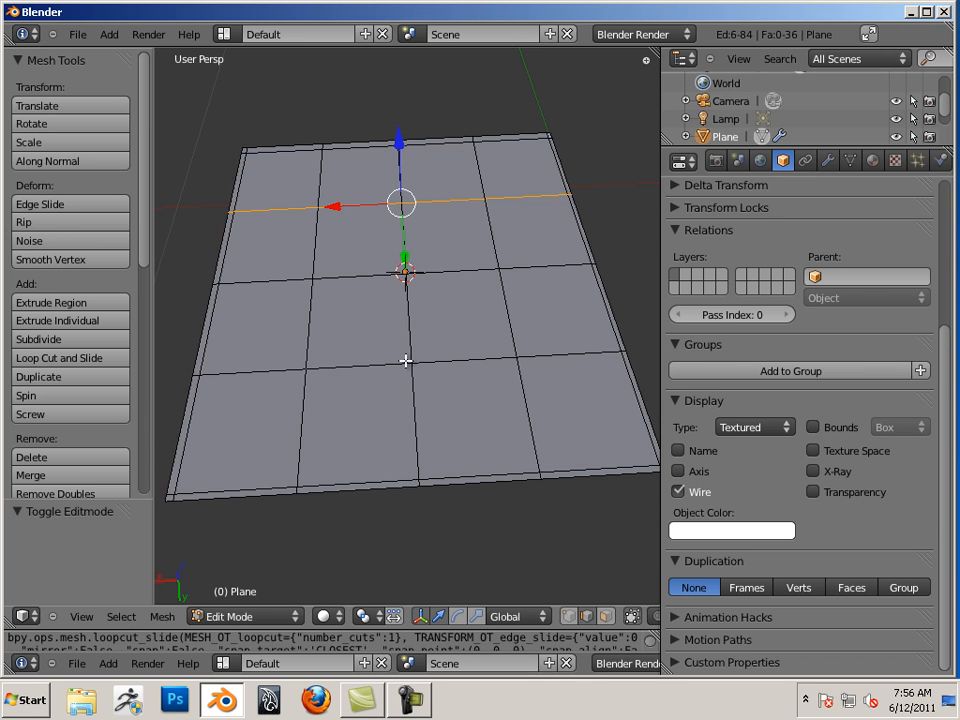
scroll(393, 379, down, 4)
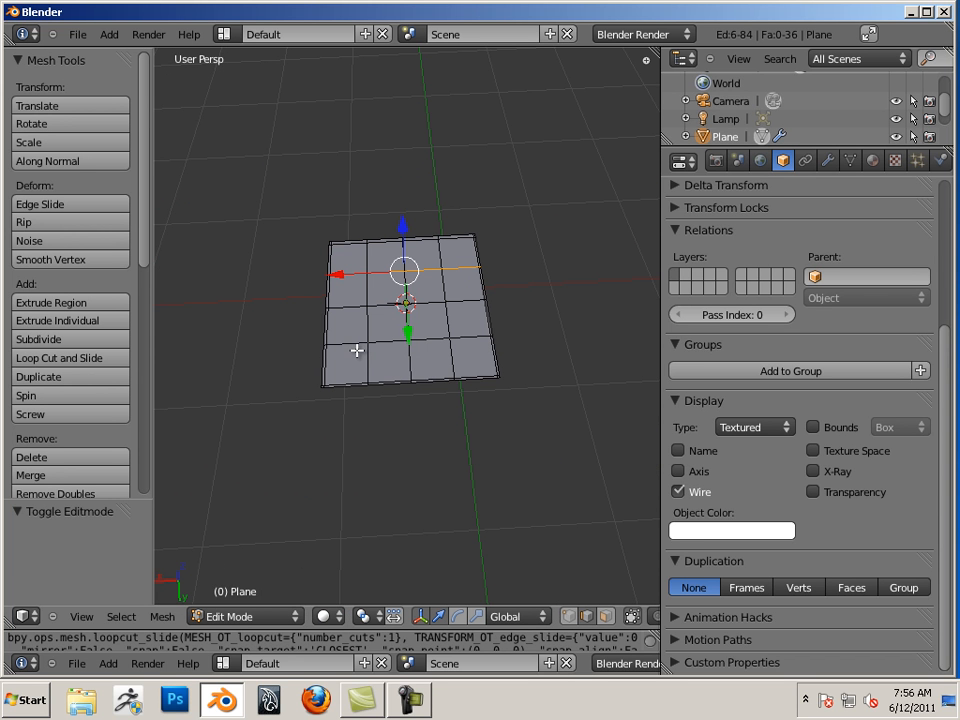
click(283, 618)
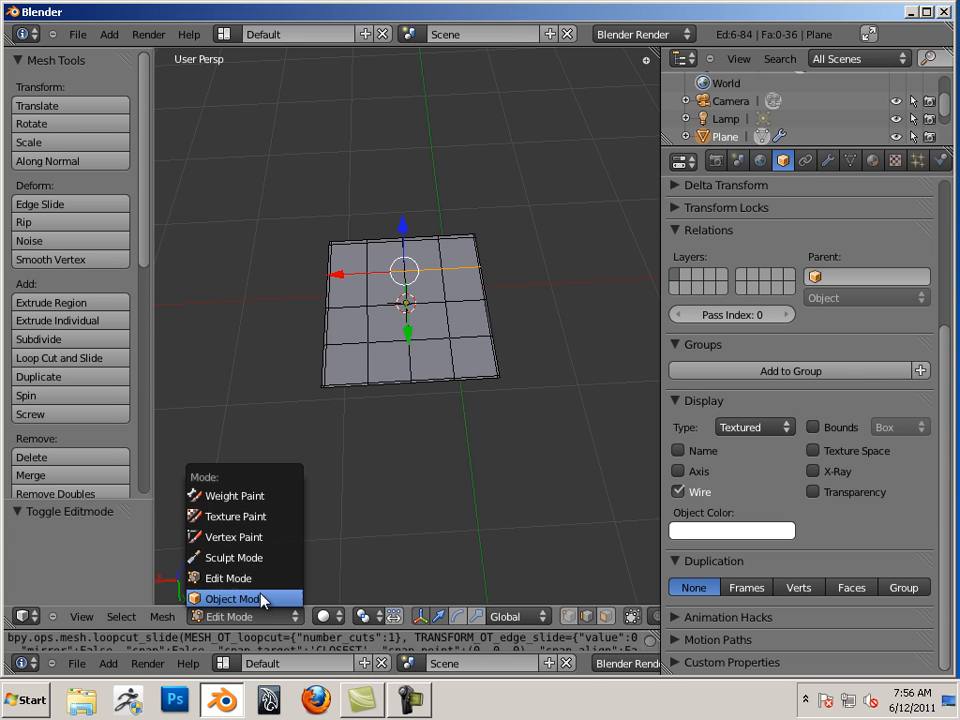
click(254, 599)
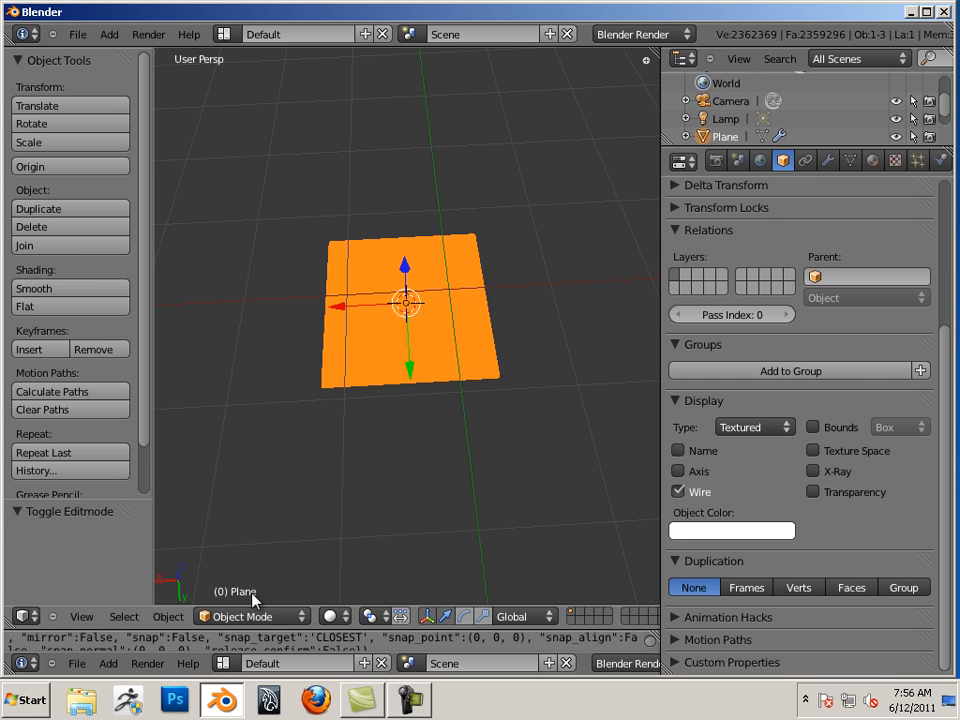
key(x)
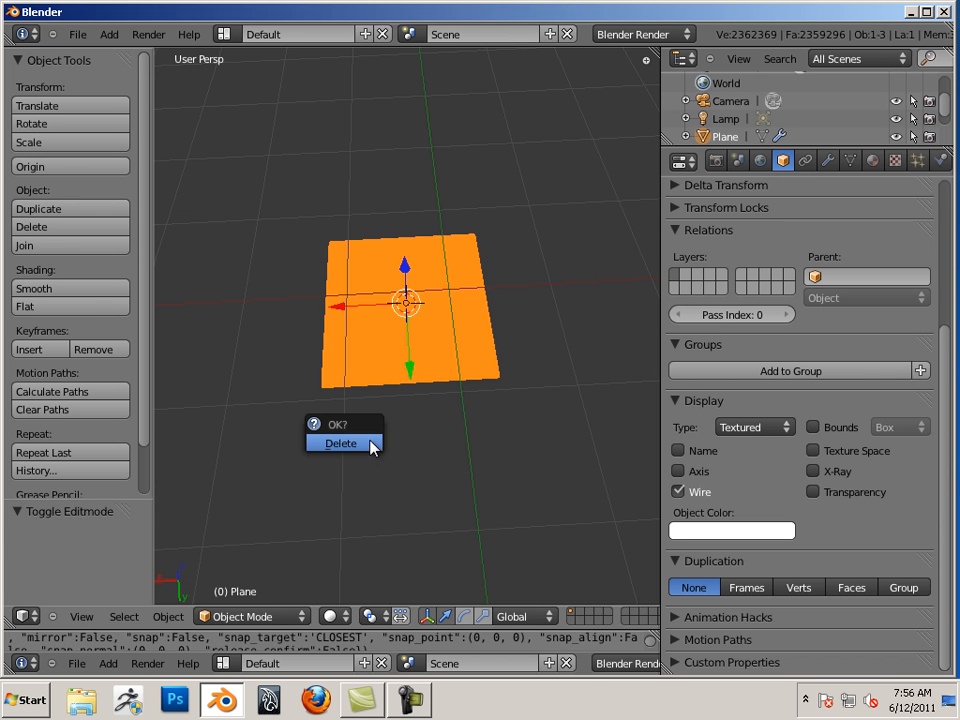
click(371, 446)
- Add a cube mesh to the scene
click(108, 34)
mouse_move(117, 63)
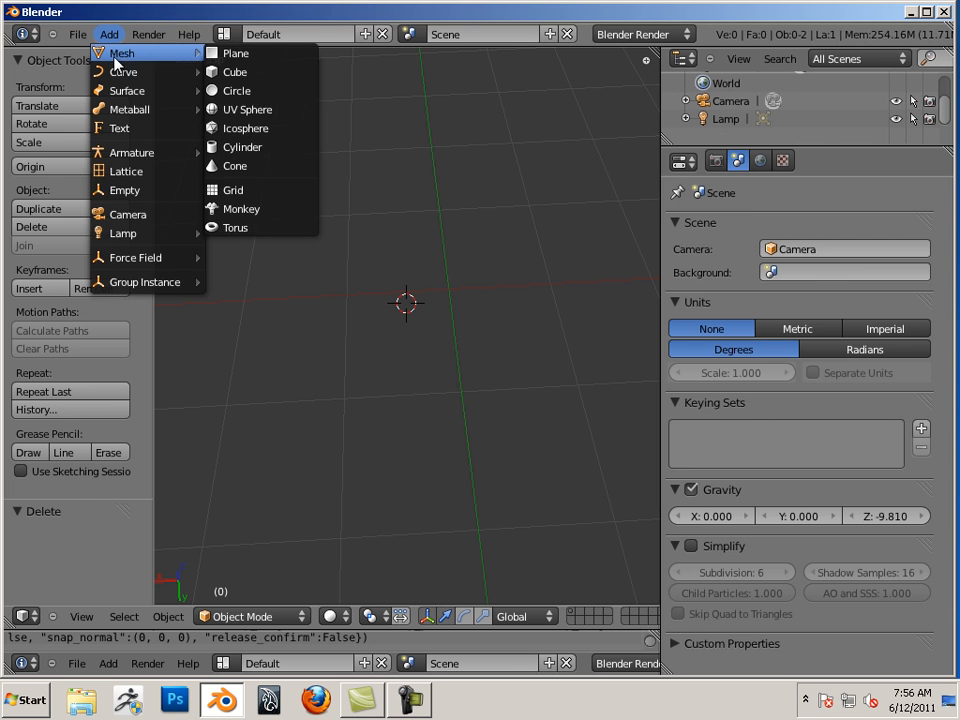
click(220, 72)
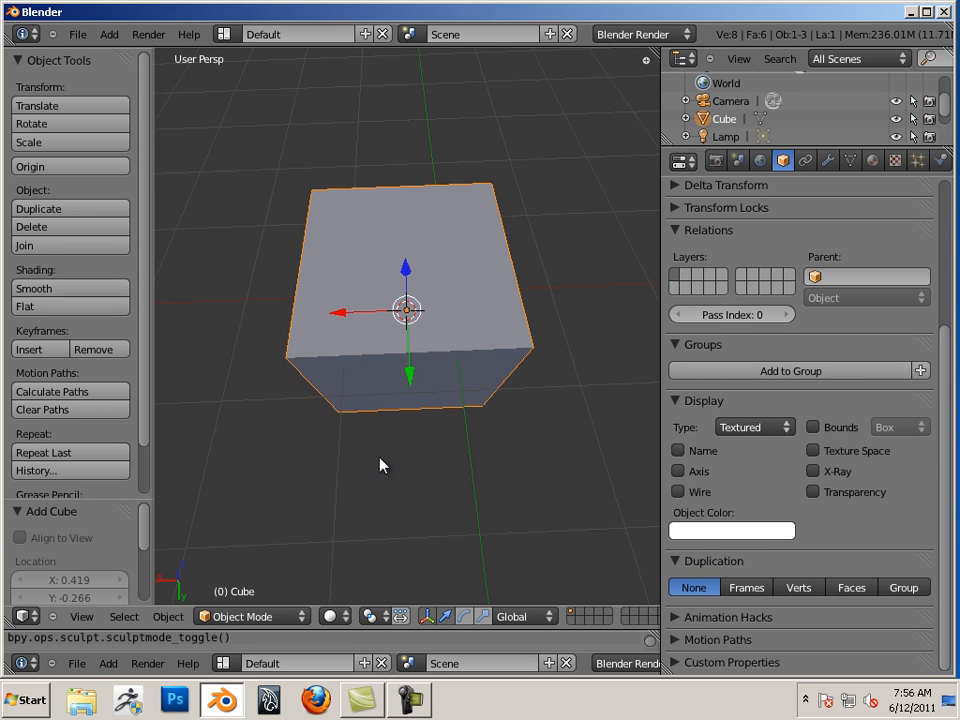
- Add a Multiresolution modifier to the cube and subdivide it to level 5
middle_drag(381, 463, 300, 371)
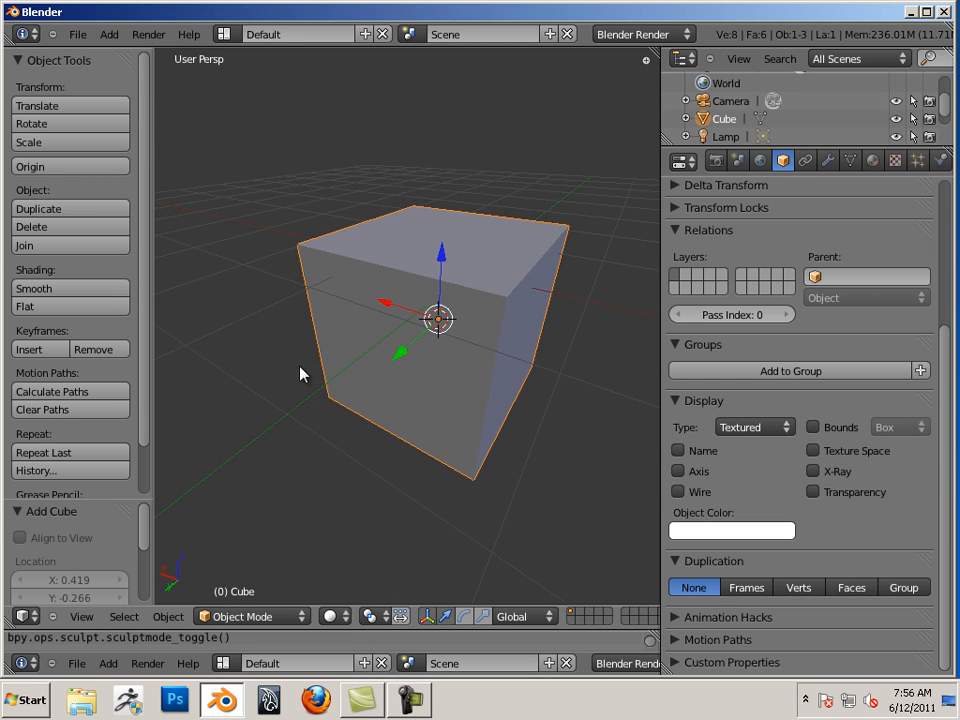
scroll(330, 385, up, 3)
alt+scroll(342, 430, down, 1)
middle_drag(362, 393, 397, 420)
scroll(325, 425, down, 3)
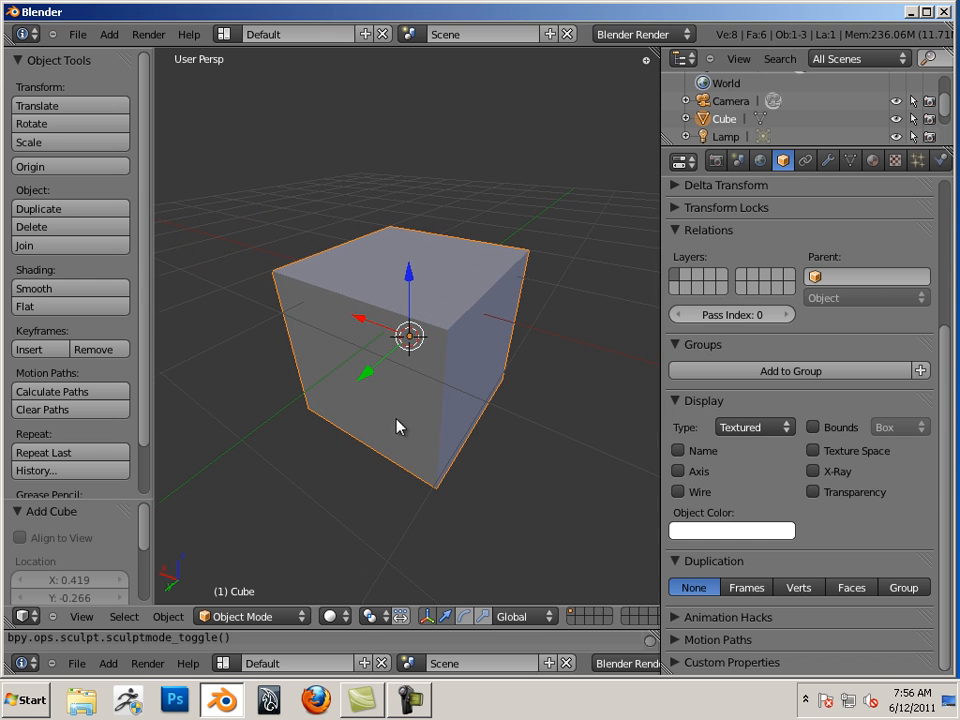
click(828, 160)
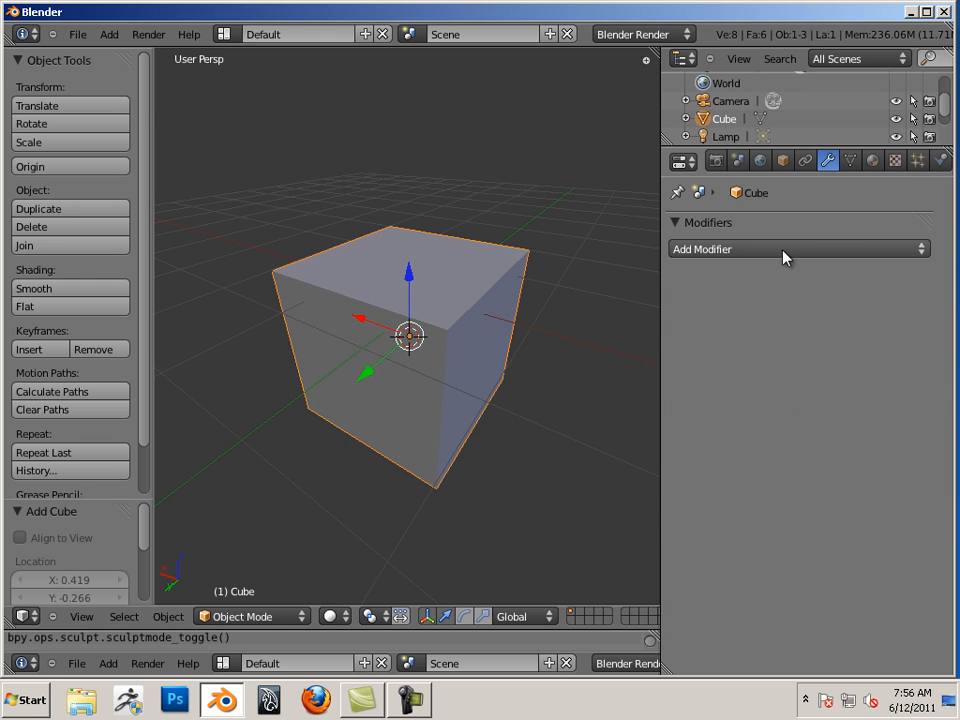
click(784, 250)
click(570, 453)
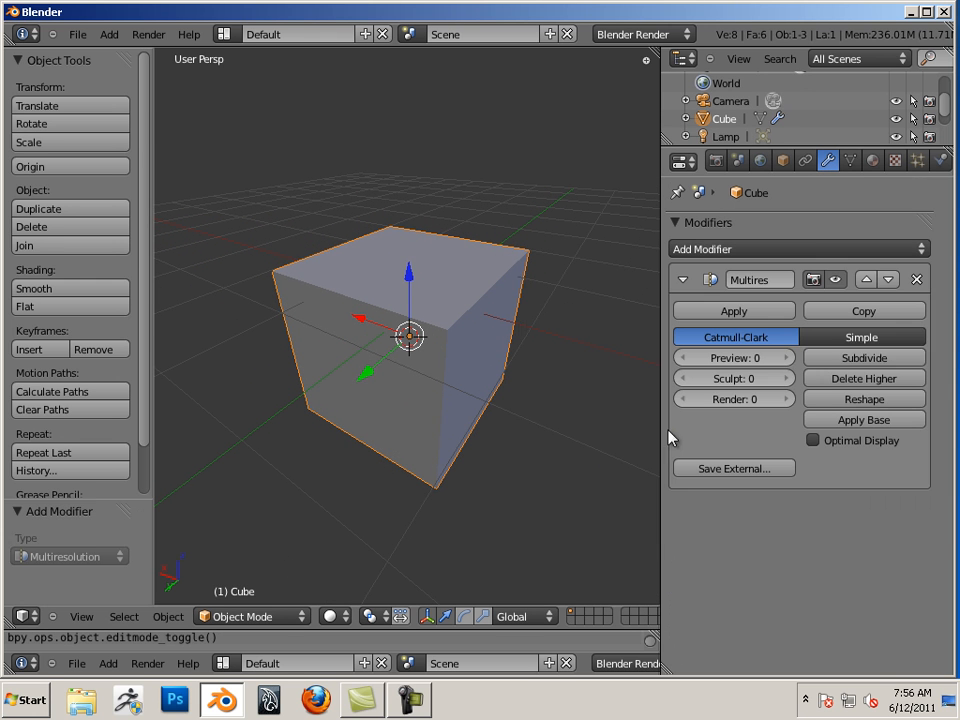
click(855, 360)
click(856, 360)
click(856, 360)
click(856, 360)
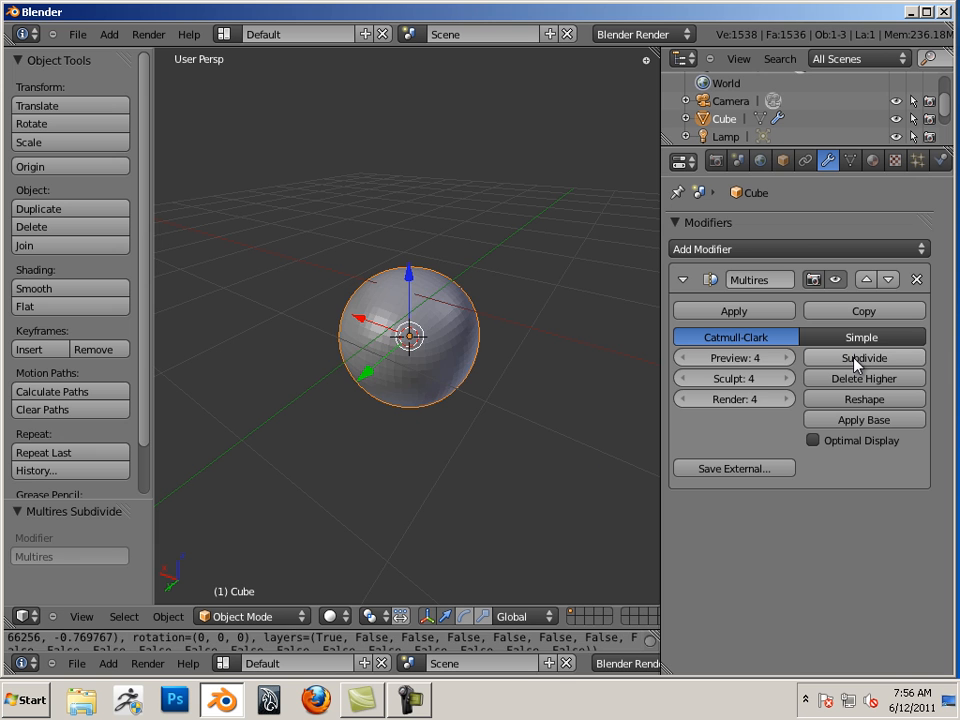
click(856, 360)
- In Edit Mode, move the cube's whole mesh by about -0.292 along the Y axis
scroll(476, 392, up, 3)
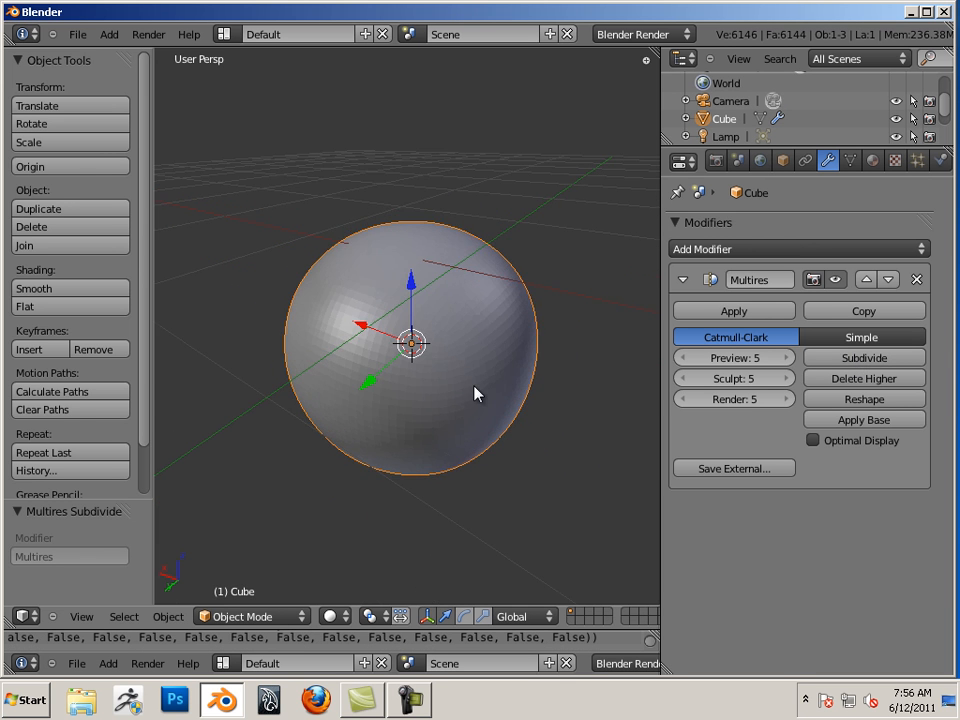
key(Tab)
drag(367, 381, 393, 363)
scroll(416, 369, down, 4)
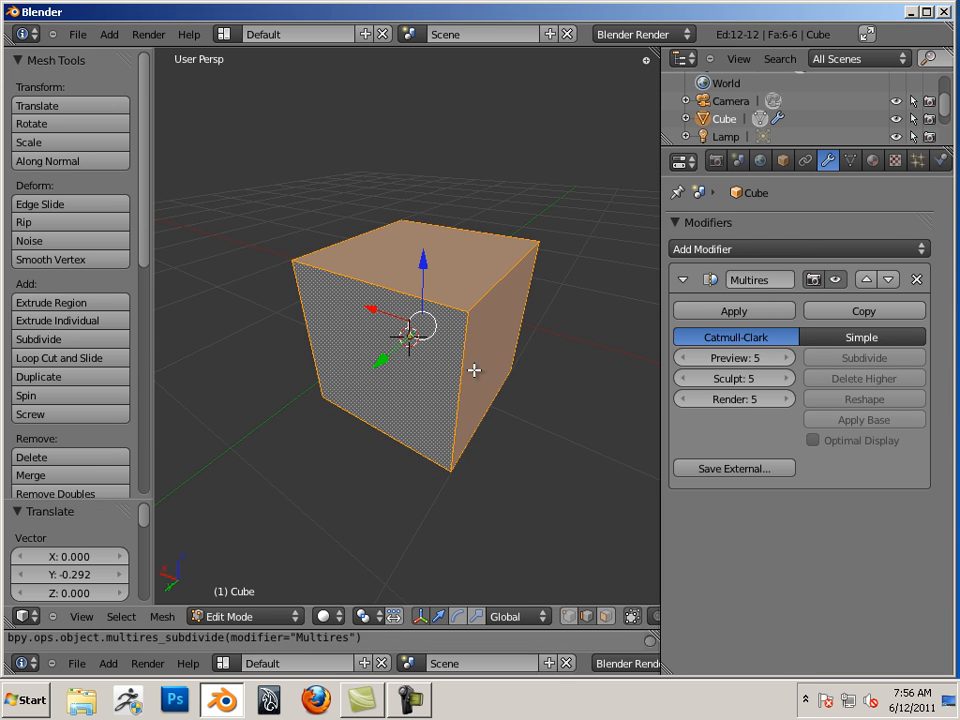
- Add two horizontal loop cuts around the cube, one close to its bottom edges and one close to its top edges
key(ctrl+r)
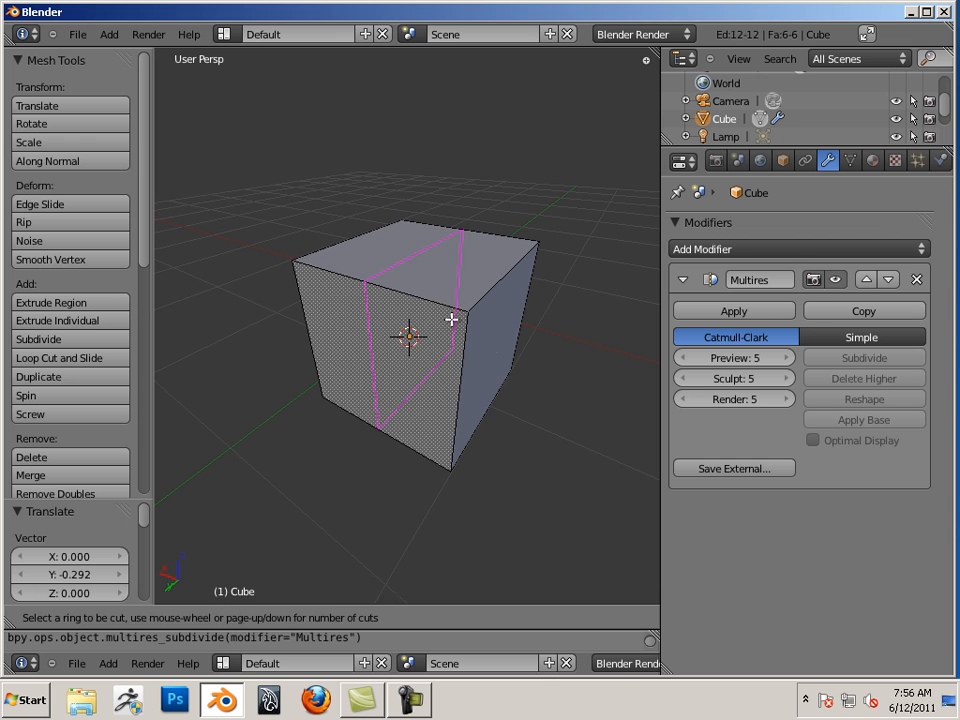
click(472, 330)
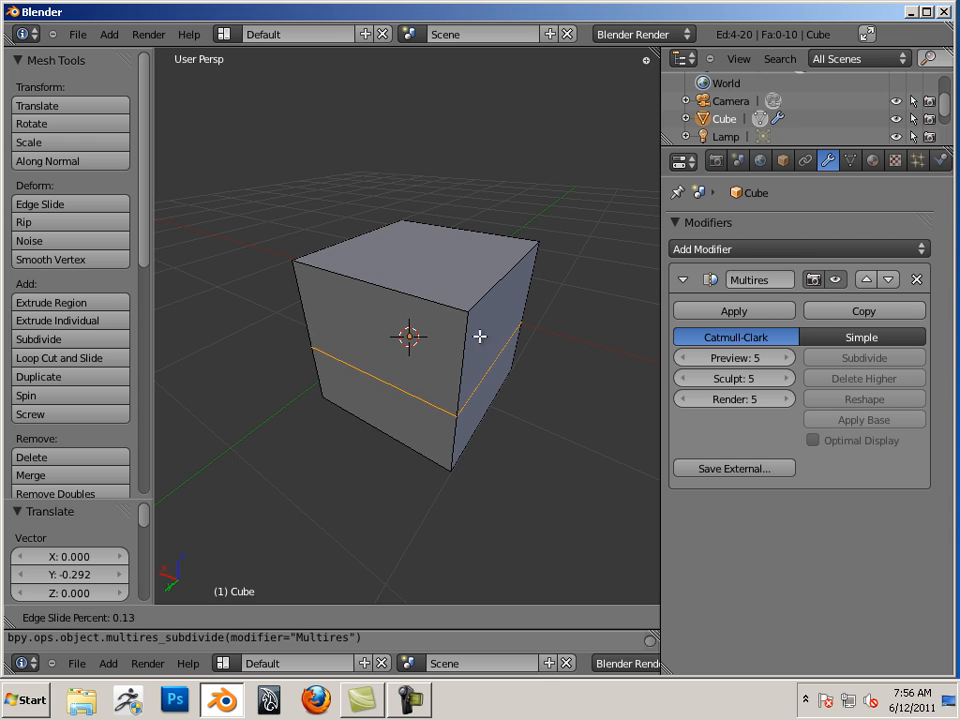
click(484, 386)
key(ctrl+r)
click(468, 375)
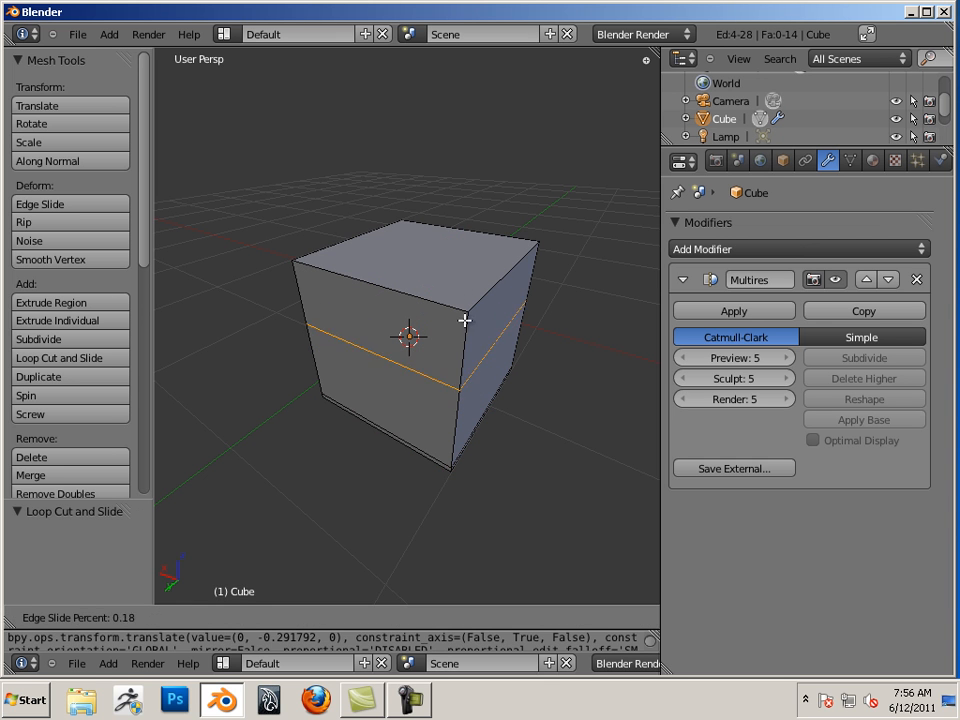
click(460, 280)
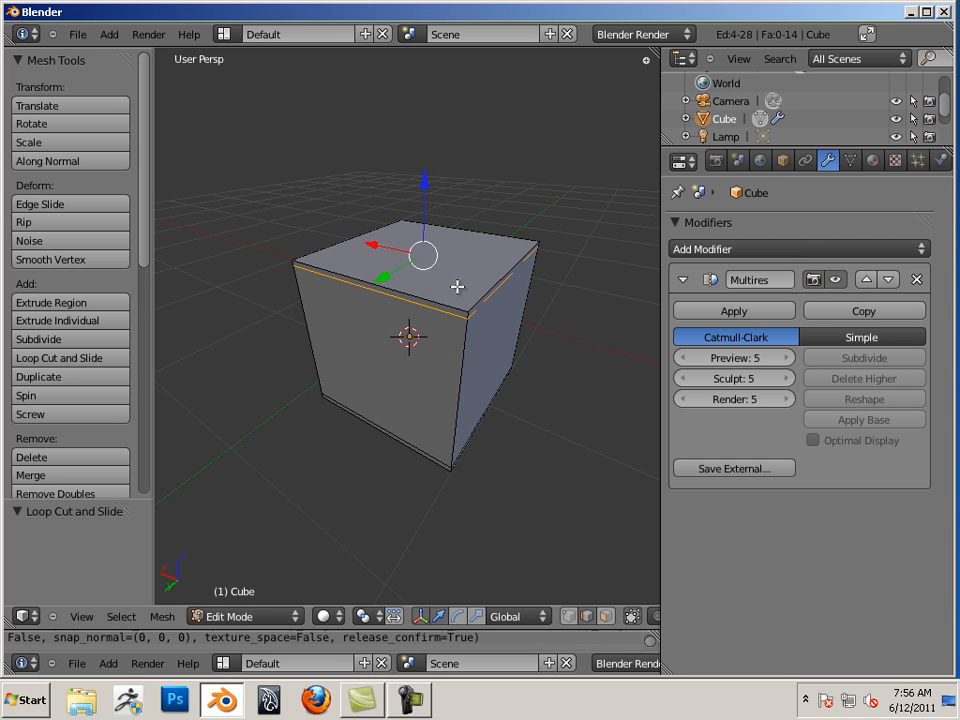
- Add two vertical loop cuts to the cube, one close to its +X side and one close to its -X side
key(ctrl+r)
click(426, 289)
click(362, 280)
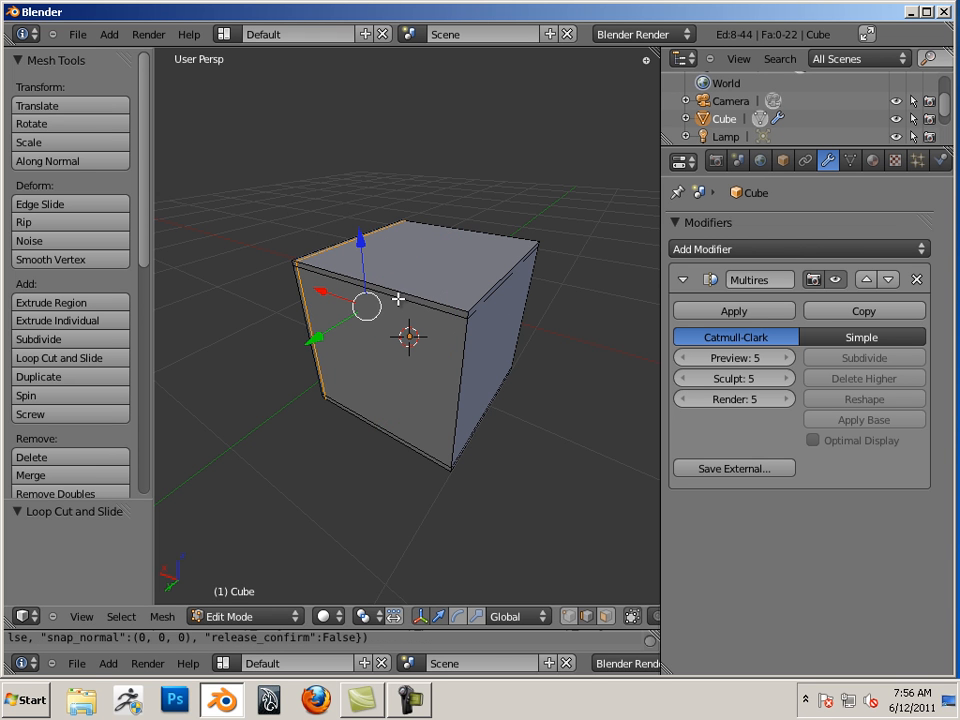
key(ctrl+r)
click(430, 310)
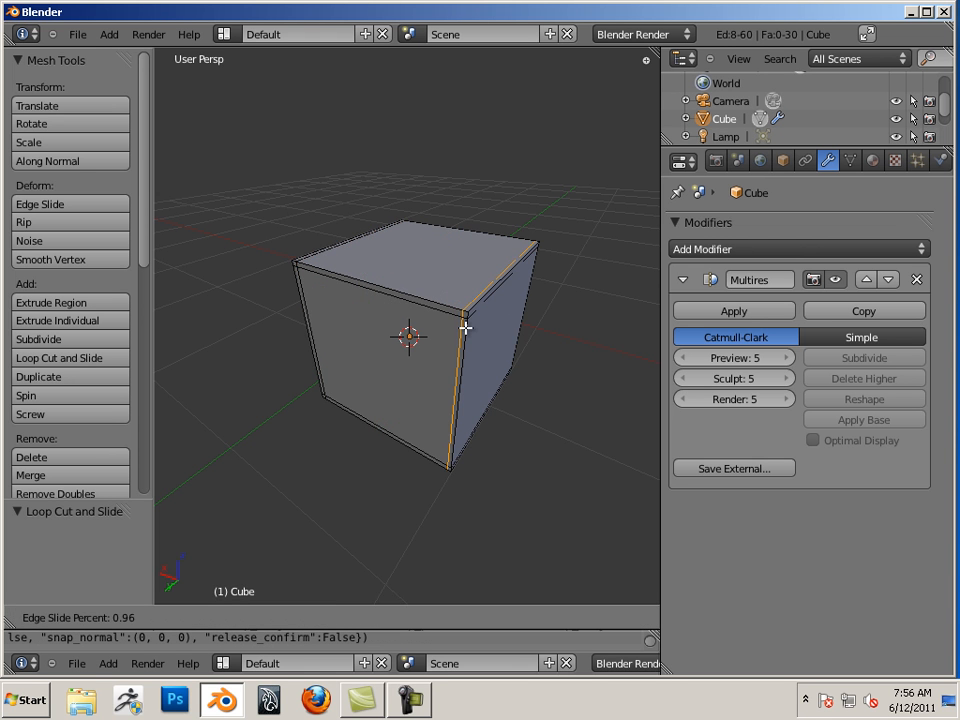
click(468, 328)
- Add two vertical loop cuts to the cube, one close to its -Y side and one close to its +Y side
middle_drag(558, 373, 450, 390)
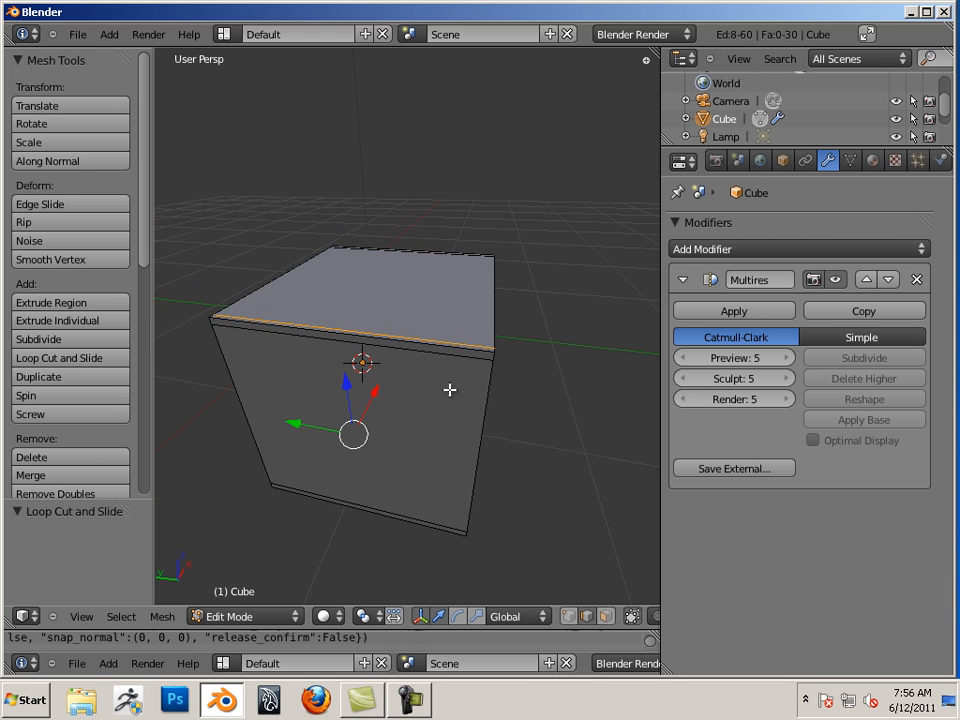
key(ctrl+r)
click(482, 366)
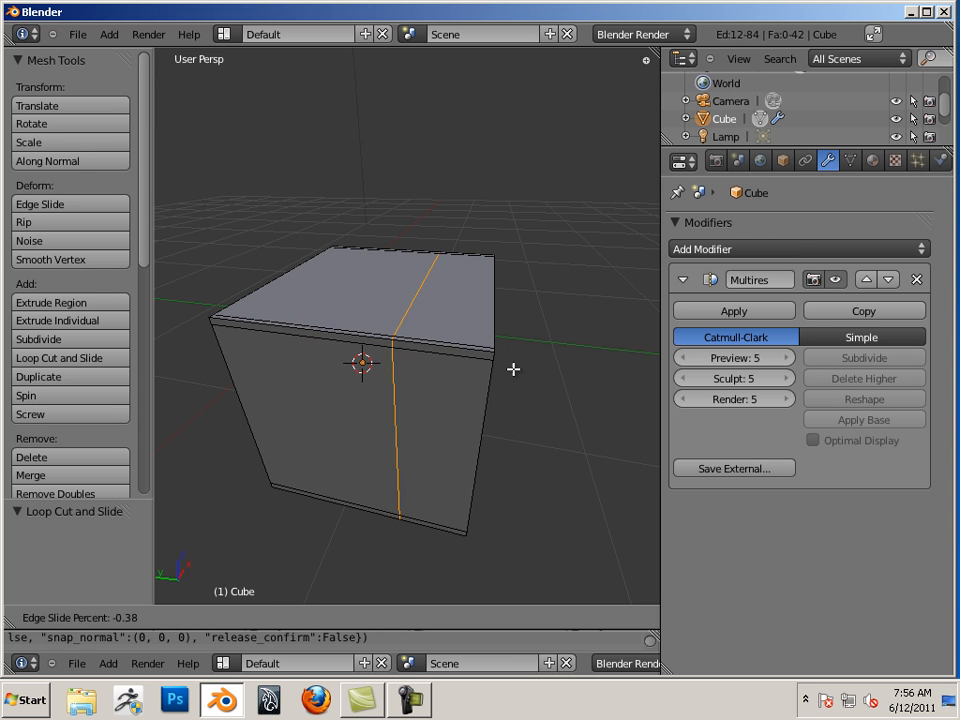
click(563, 388)
middle_drag(613, 414, 451, 420)
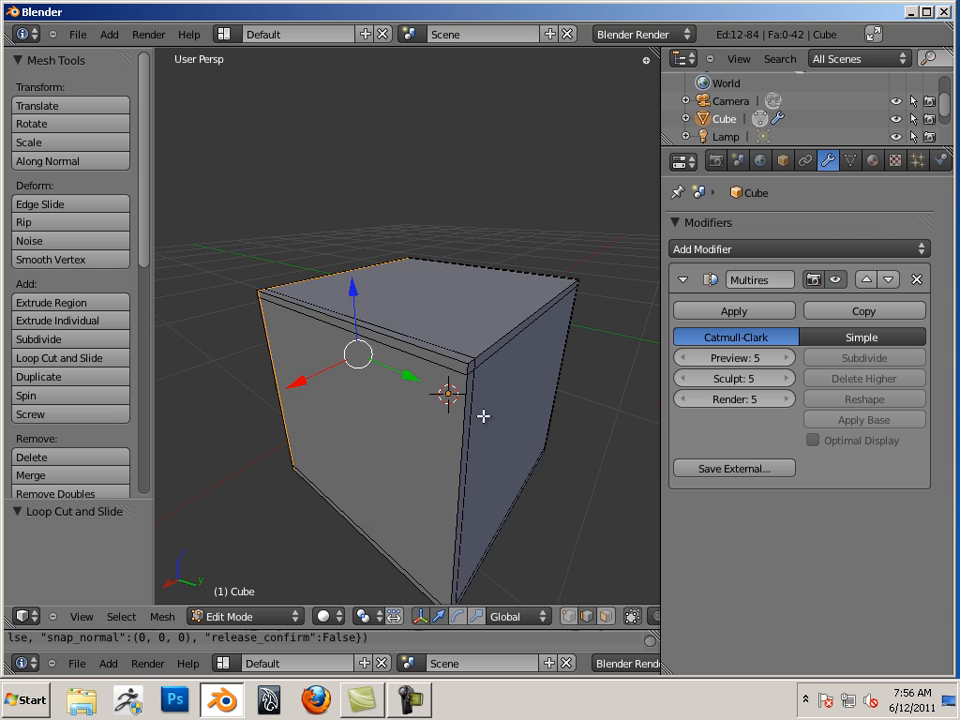
key(ctrl+r)
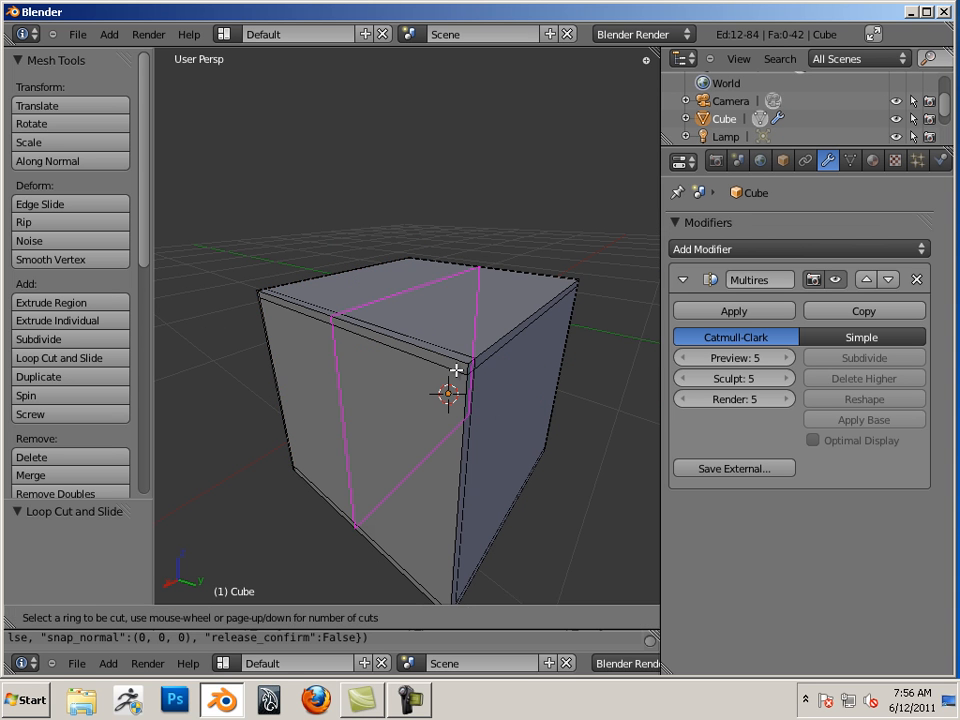
click(456, 371)
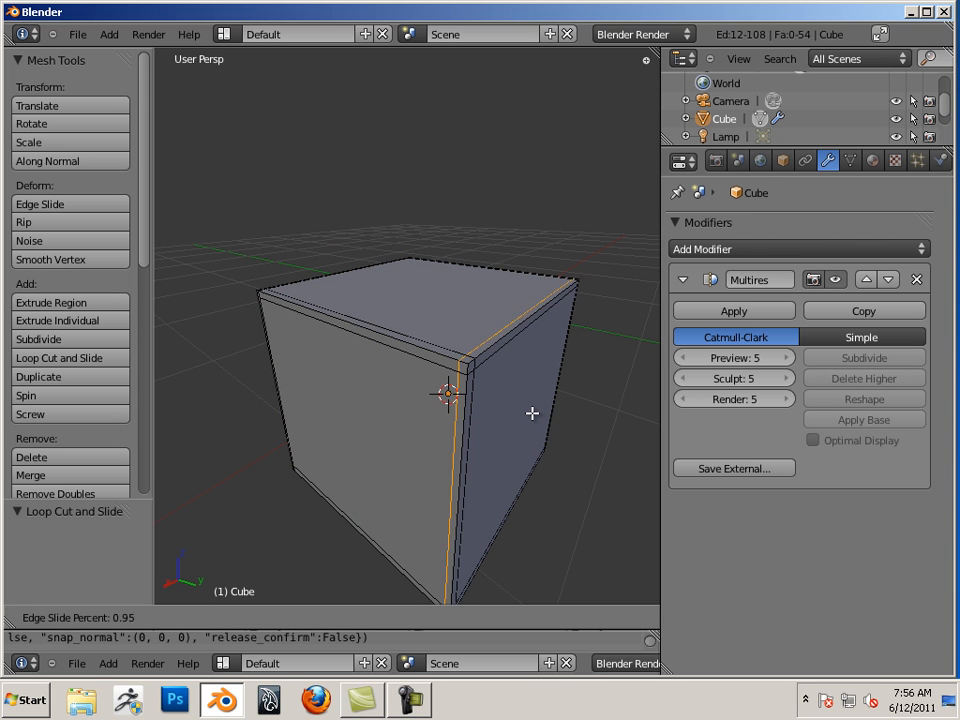
click(531, 413)
- Examine the cube's subdivided surface and edge sharpness in Object Mode, and return to Edit Mode
scroll(552, 426, down, 4)
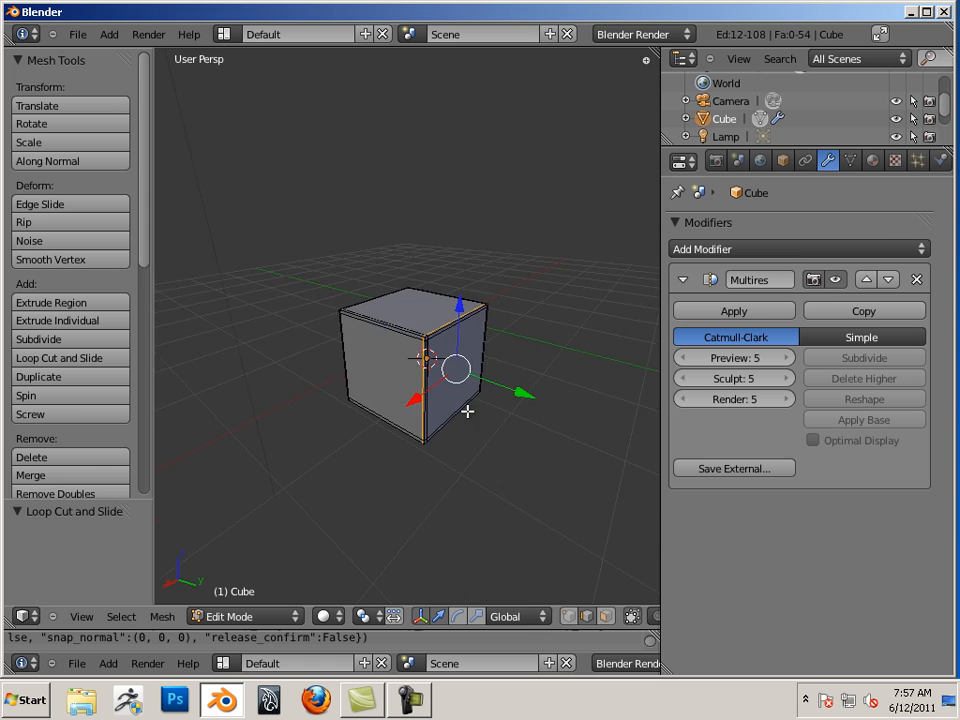
middle_drag(467, 411, 525, 420)
scroll(520, 416, up, 5)
scroll(524, 418, down, 1)
key(Tab)
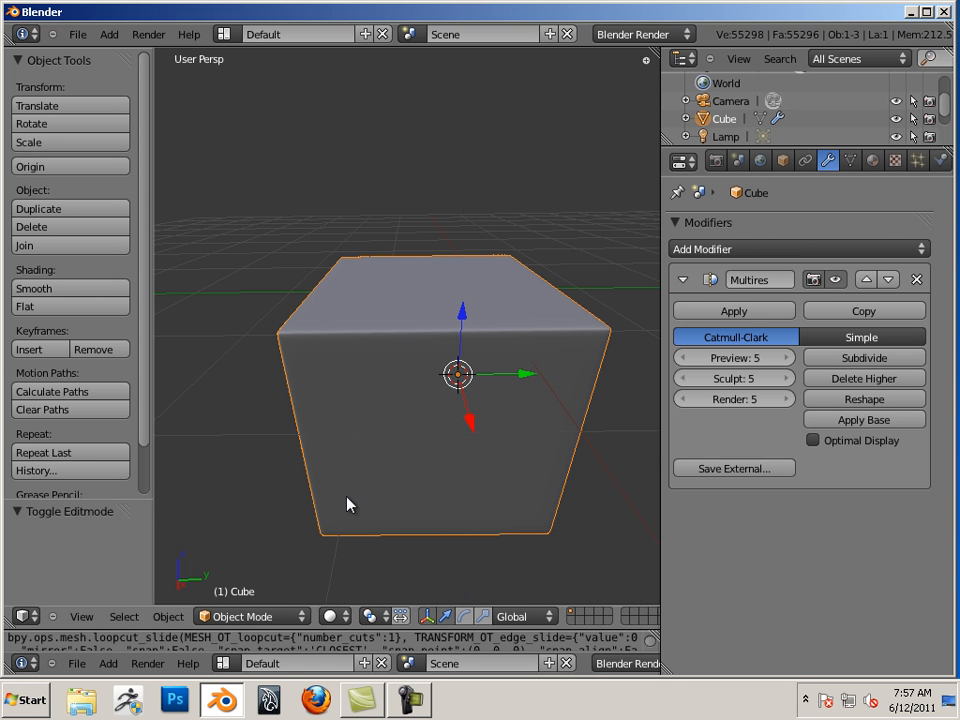
key(Tab)
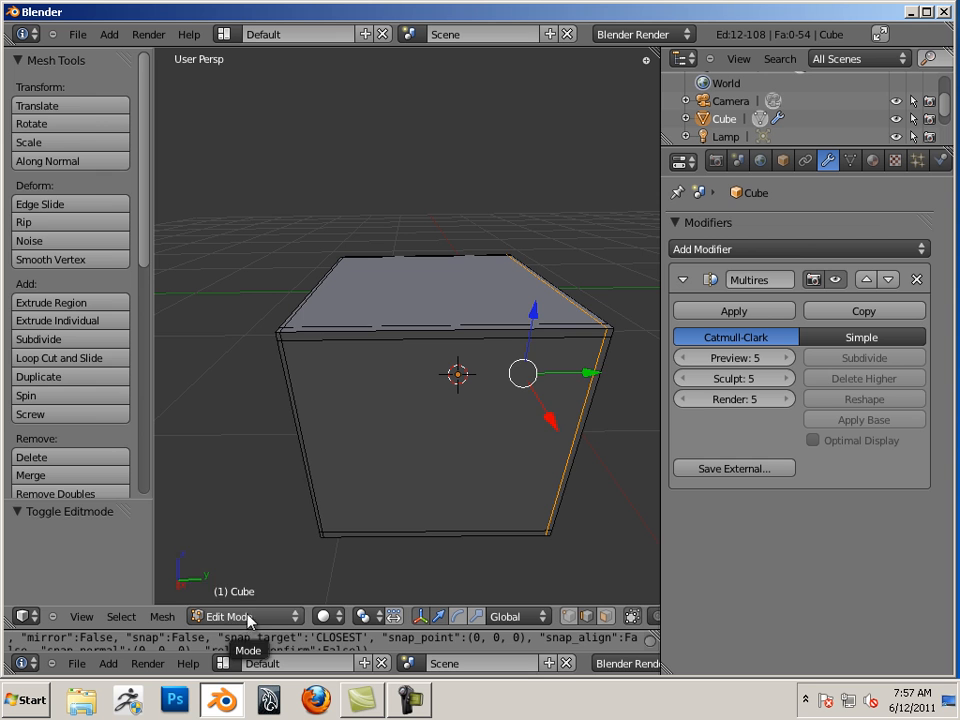
- In Sculpt Mode, draw a swirling test stroke on the cube's +X face with the Draw brush and undo it
click(245, 624)
click(260, 556)
mouse_move(425, 405)
mouse_down()
mouse_move(375, 467)
mouse_move(489, 480)
mouse_move(518, 418)
mouse_move(426, 392)
mouse_move(385, 432)
mouse_move(326, 345)
mouse_move(596, 345)
mouse_up()
mouse_move(616, 488)
middle_down()
mouse_move(596, 527)
mouse_move(568, 454)
mouse_move(570, 475)
middle_up()
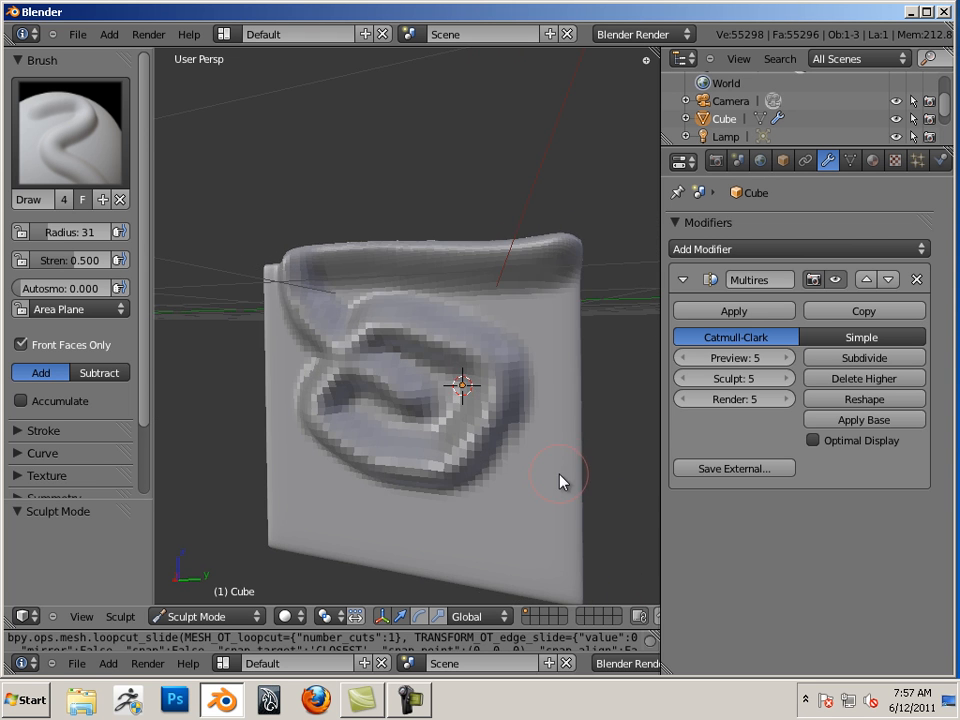
key(ctrl+z)
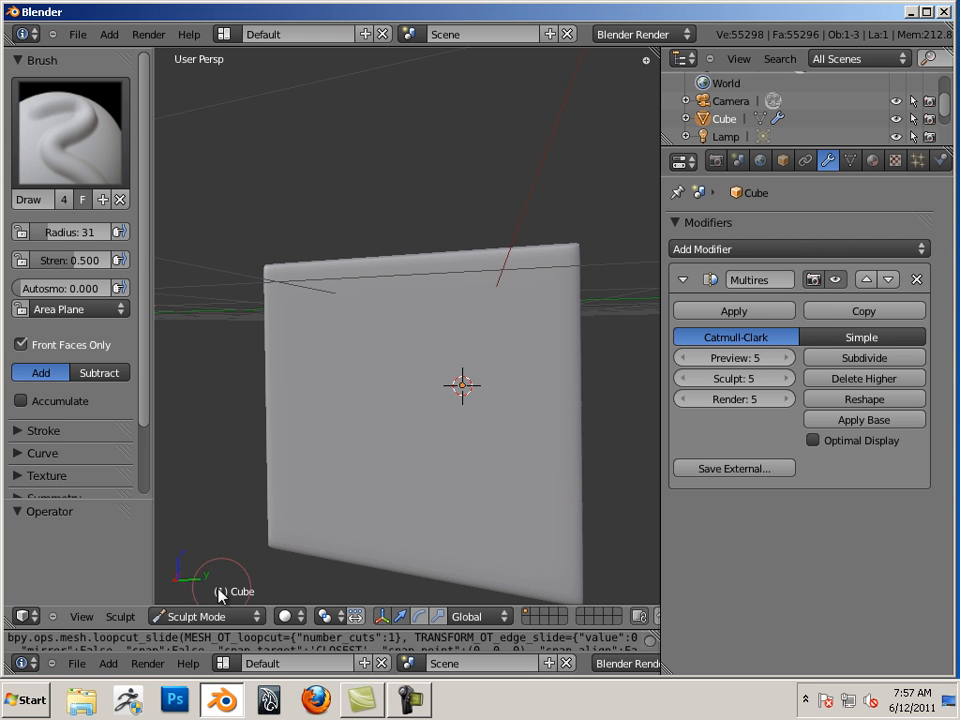
- In Edit Mode, add three evenly spaced loop cuts across the Y axis, dividing the cube's wide faces into four vertical strips
click(216, 621)
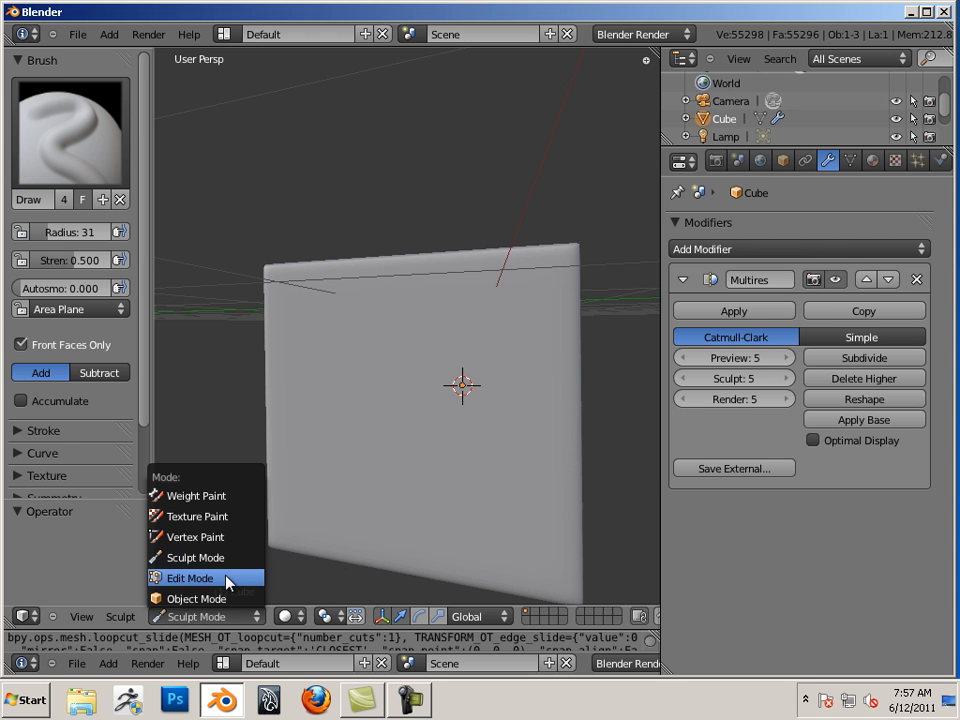
click(227, 581)
middle_drag(219, 413, 236, 437)
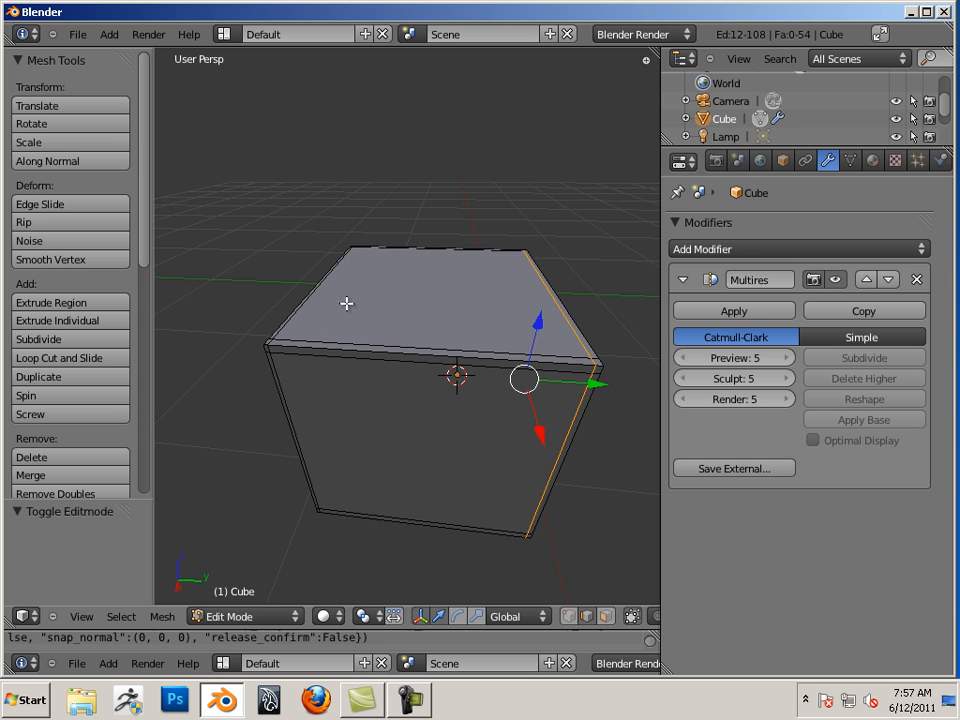
key(ctrl+r)
click(424, 364)
right_click(431, 367)
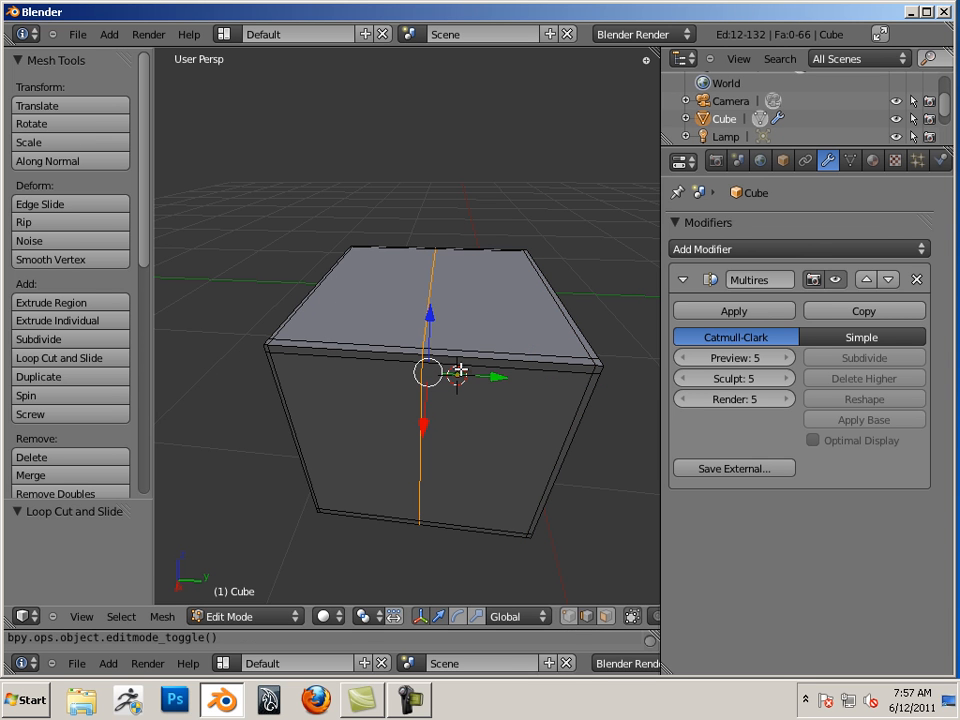
key(ctrl+r)
click(492, 375)
right_click(440, 375)
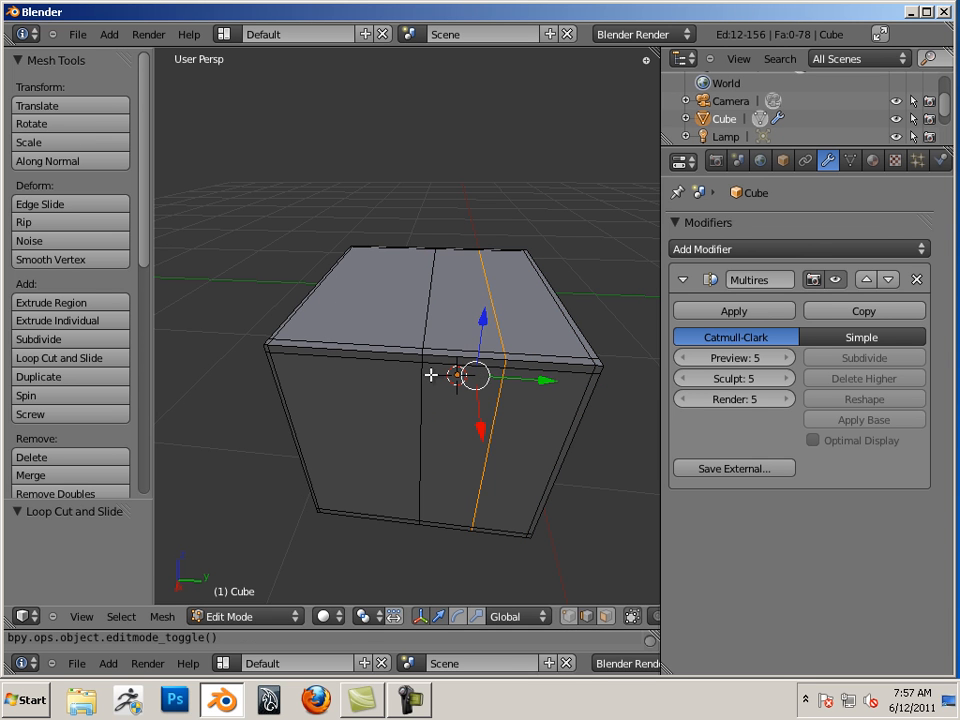
key(ctrl+r)
click(394, 373)
right_click(384, 369)
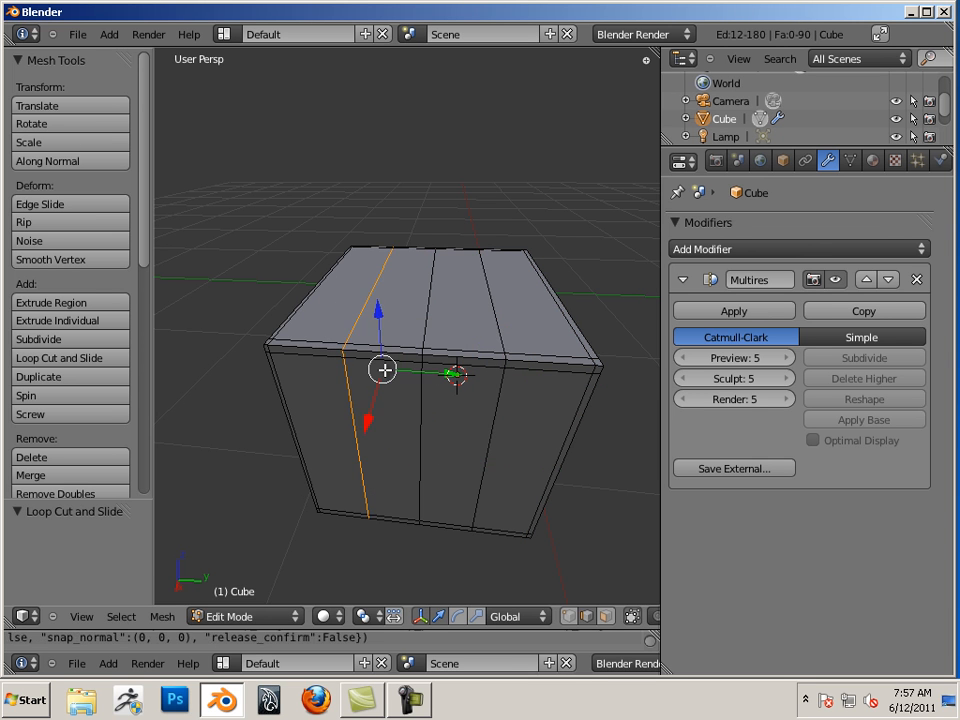
- Add a centred horizontal loop cut at the cube's mid-height and a centred vertical loop cut across its X axis
key(ctrl+r)
click(492, 450)
right_click(491, 451)
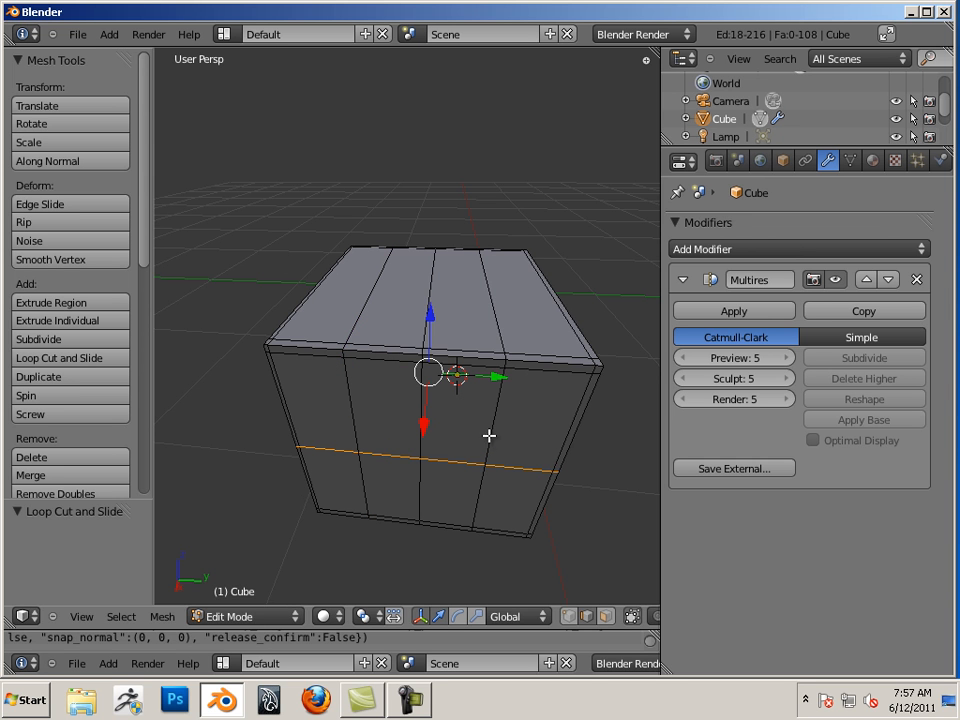
key(ctrl+r)
click(497, 320)
right_click(497, 318)
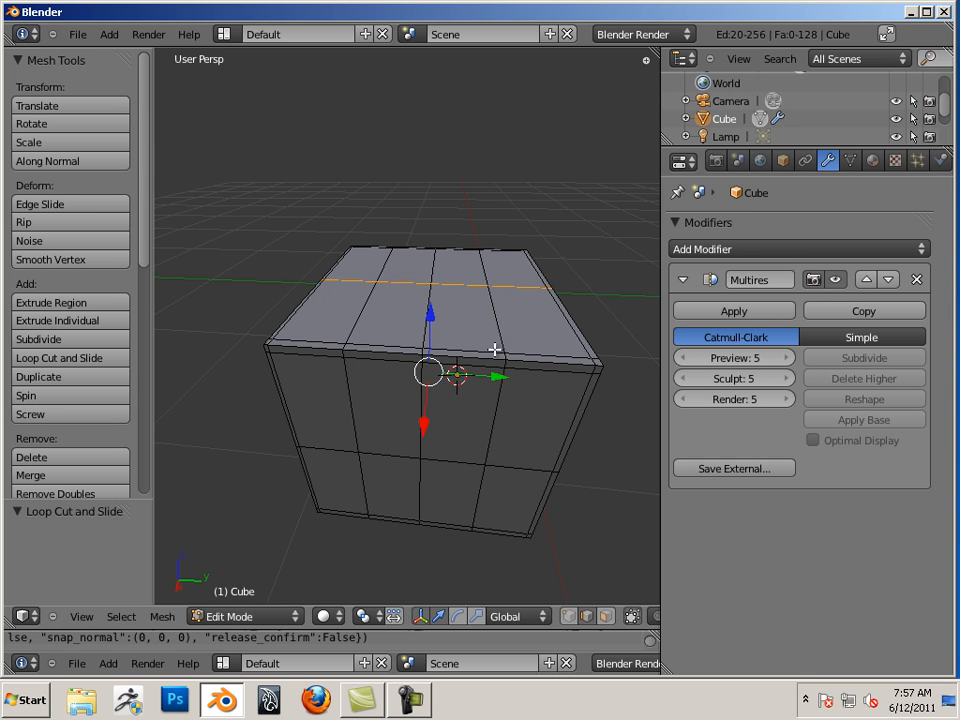
- Add two horizontal loop cuts to the cube, one centred in its upper half and one centred in its lower half
key(ctrl+r)
click(493, 405)
right_click(502, 473)
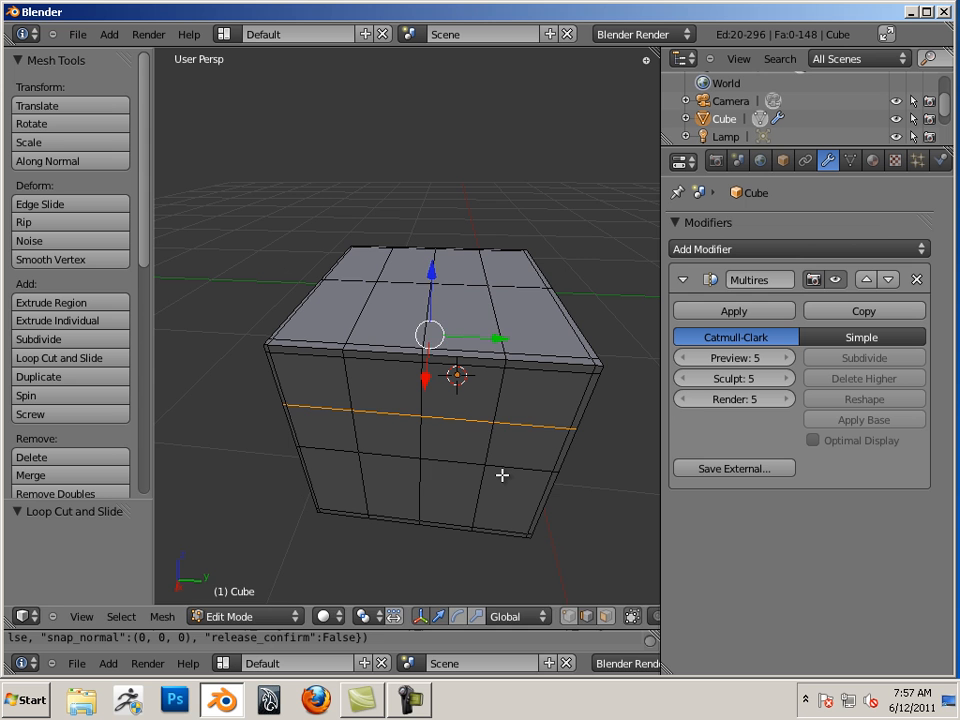
key(ctrl+r)
click(476, 492)
right_click(476, 462)
- Add two vertical loop cuts across the X axis, one centred in the cube's +X half and one in its -X half
key(ctrl+r)
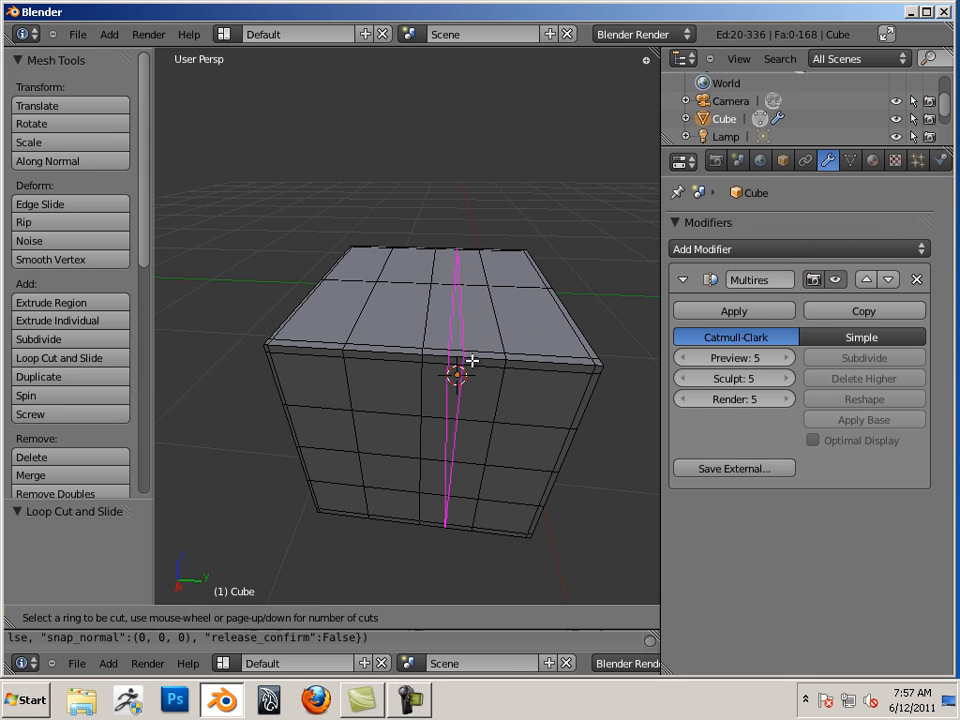
click(514, 324)
right_click(514, 319)
key(ctrl+r)
click(505, 268)
right_click(491, 266)
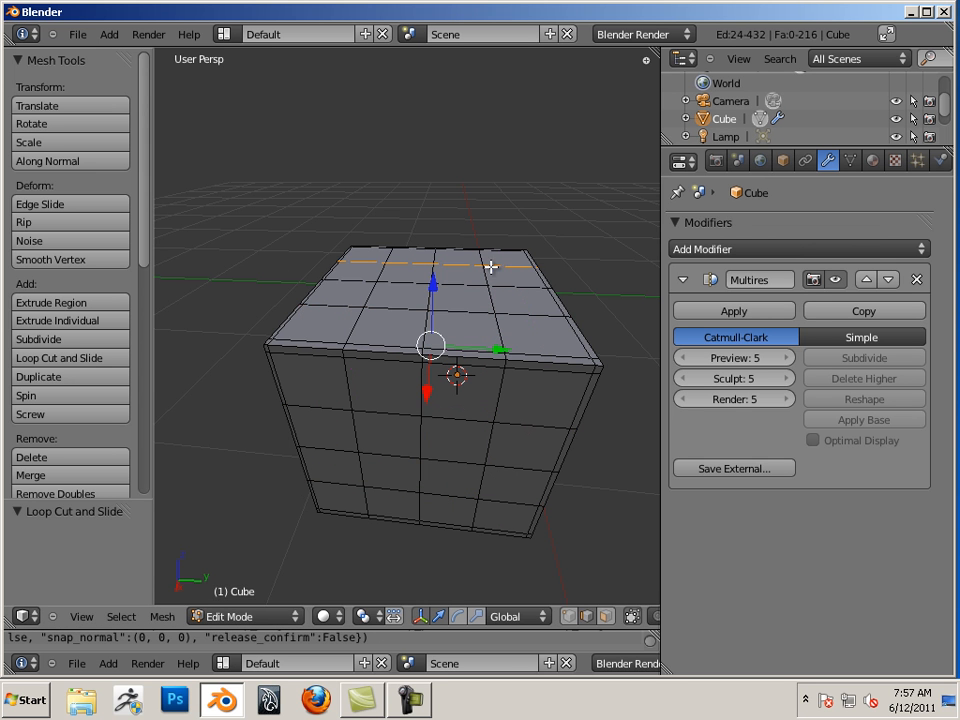
- Leave Edit Mode and switch the cube to Sculpt Mode
middle_drag(568, 384, 427, 428)
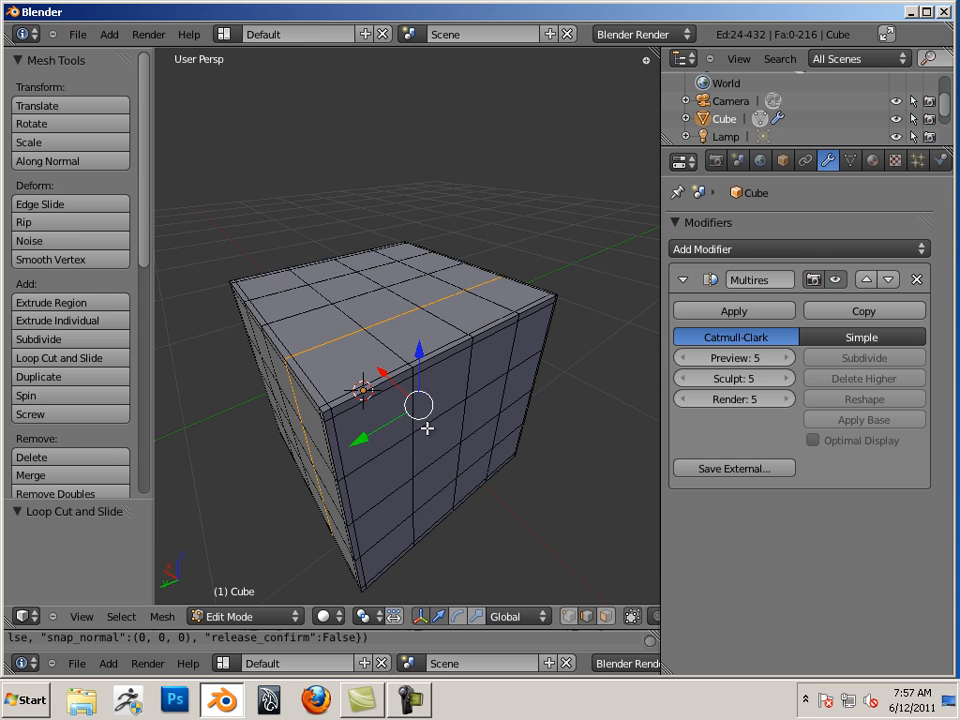
key(Tab)
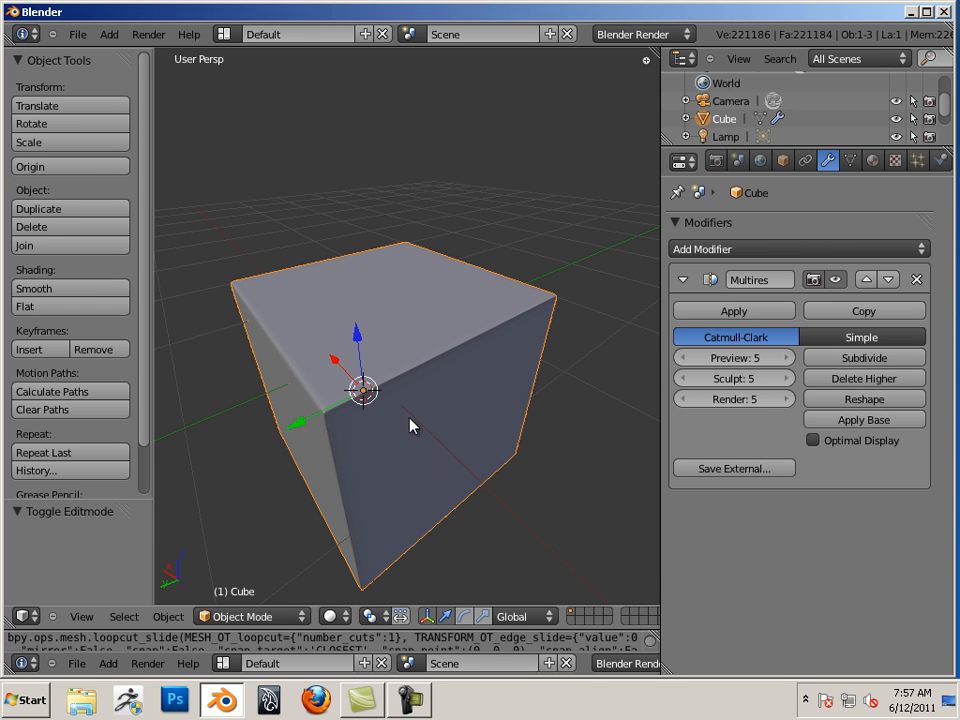
click(210, 616)
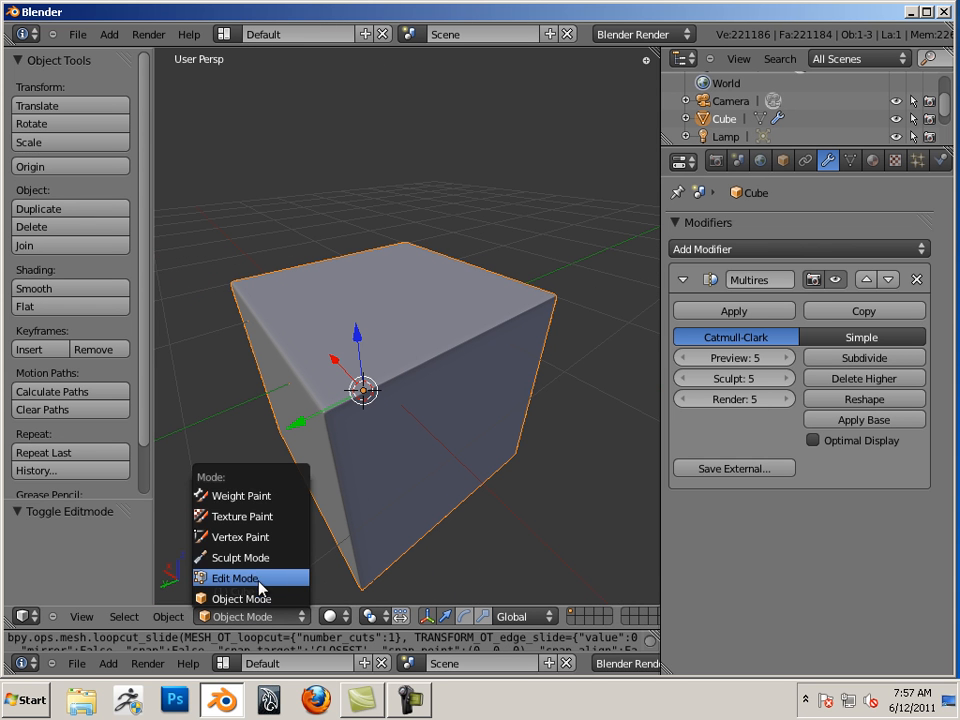
click(267, 566)
- Sculpt winding Draw brush strokes across the cube's top and two adjacent sides, inspect the detail, and undo them
mouse_move(396, 444)
mouse_down()
mouse_move(471, 422)
mouse_move(475, 357)
mouse_move(352, 302)
mouse_move(313, 398)
mouse_move(311, 451)
mouse_move(343, 505)
mouse_move(389, 485)
mouse_up()
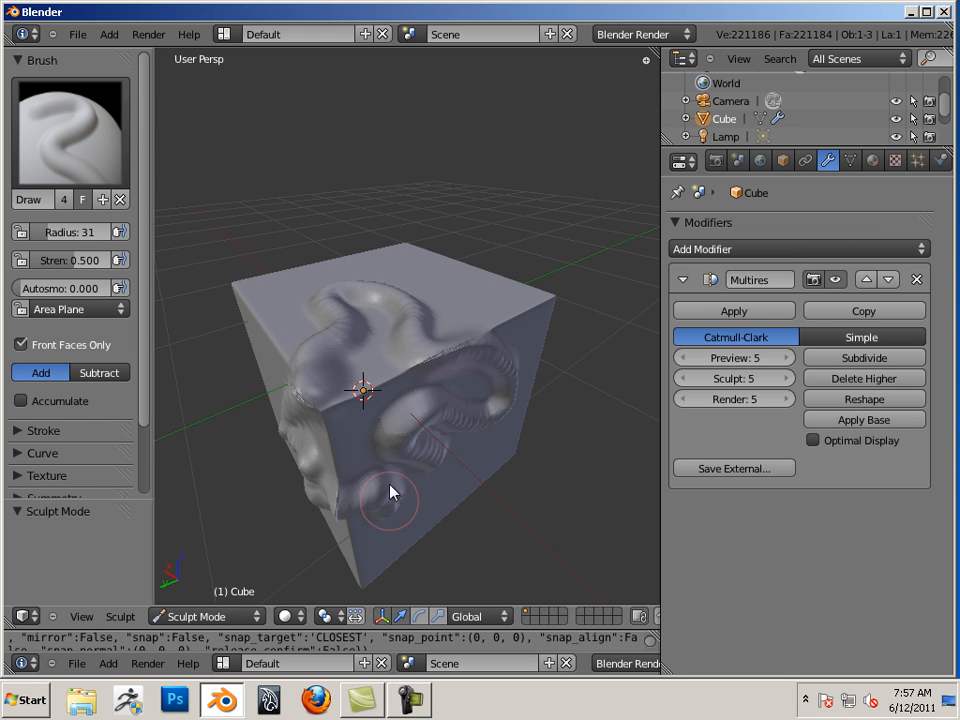
middle_drag(506, 561, 567, 521)
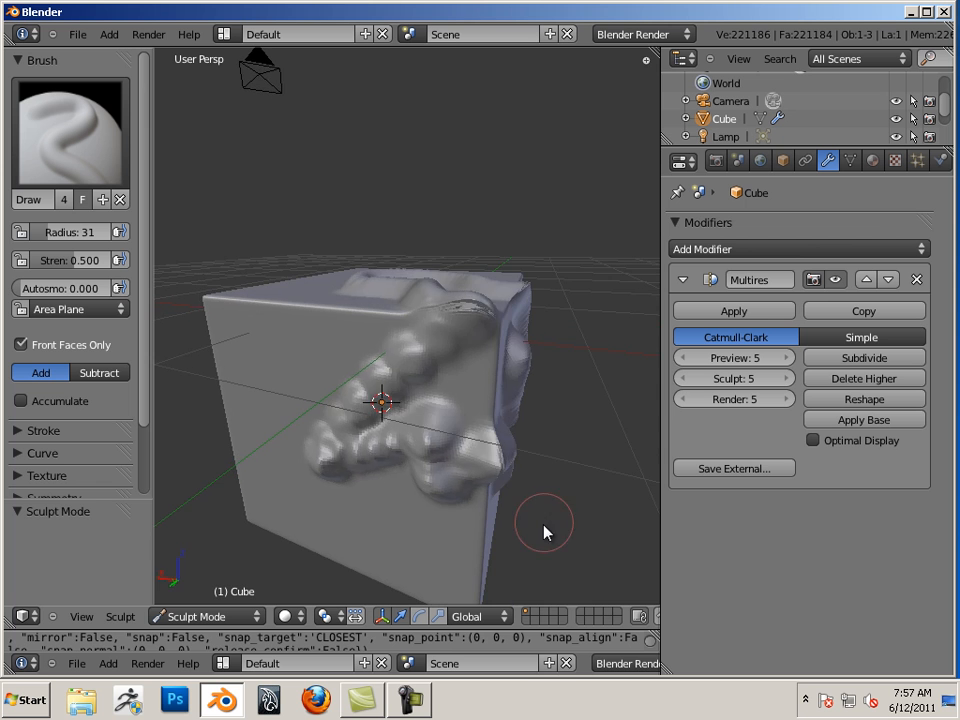
key(ctrl+z)
middle_drag(626, 470, 352, 470)
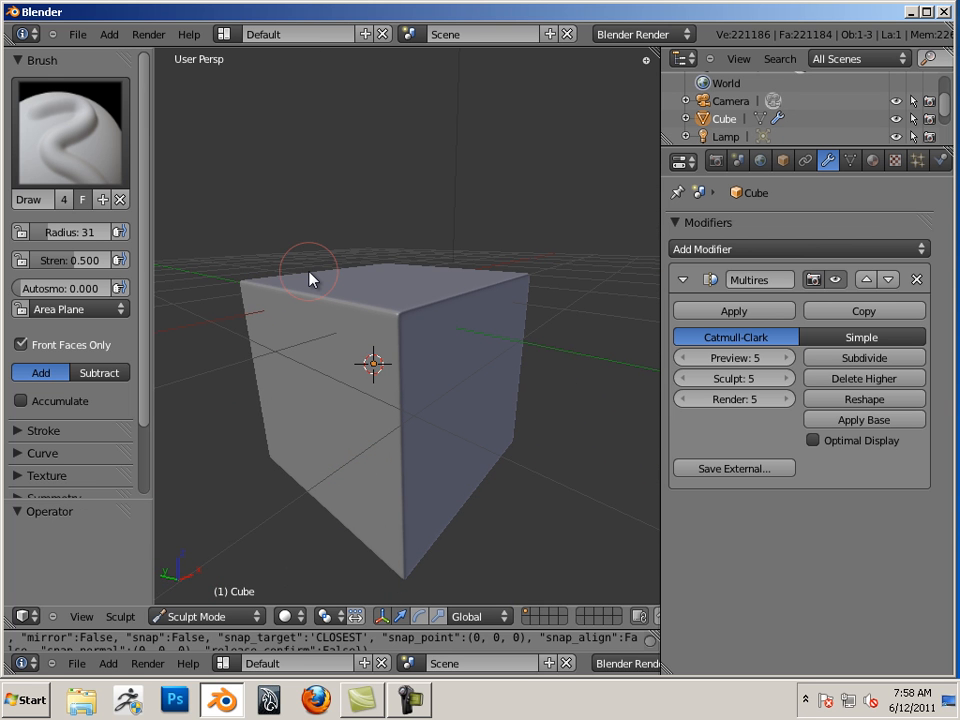